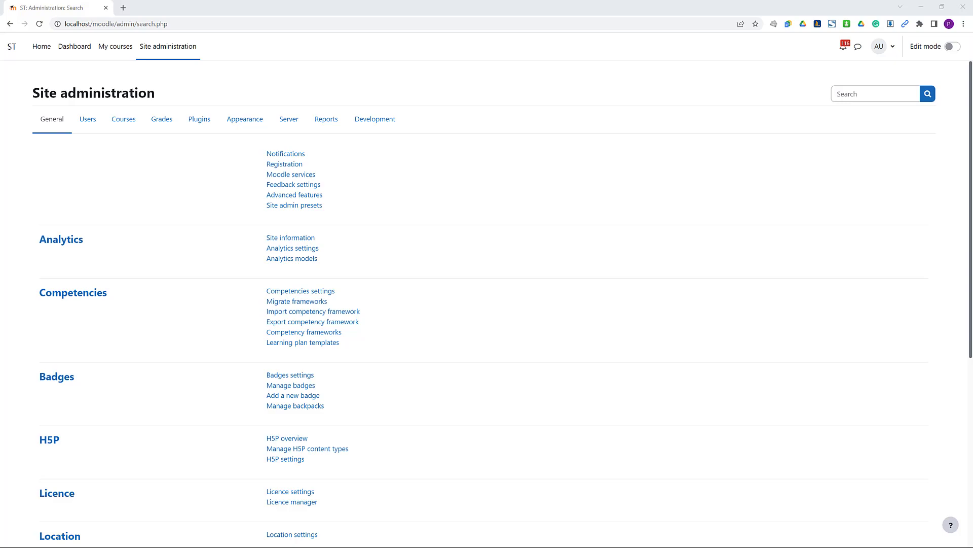
# Open Analytics models under Analytics on the Site administration General tab
pyautogui.click(287, 258)
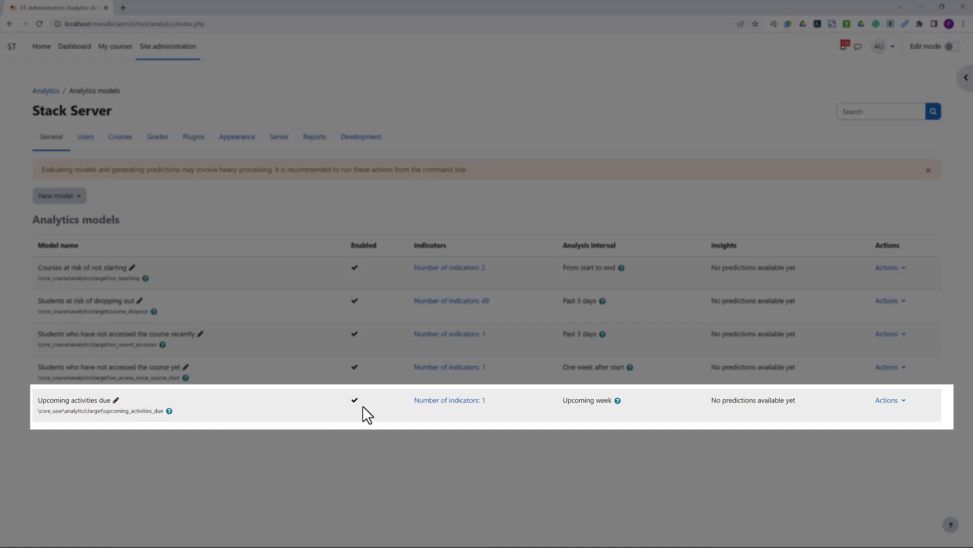
# Expand the Upcoming activities due indicators to reveal its single indicator, Activities due
pyautogui.moveTo(563, 400); pyautogui.dragTo(615, 406)
pyautogui.click(545, 403)
pyautogui.click(478, 402)
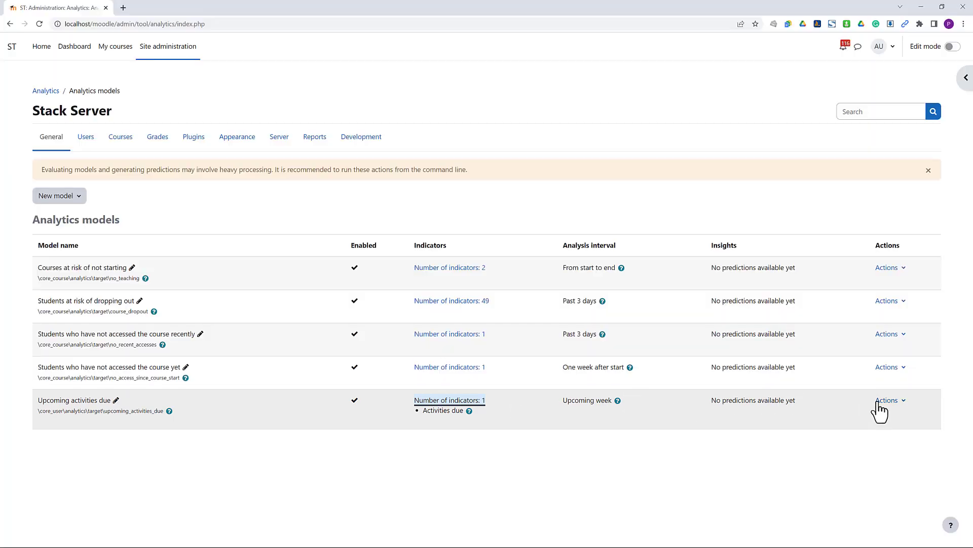
# Execute the Upcoming activities due scheduled analysis and view the first student's insight showing Activities due: Yes
pyautogui.click(890, 403)
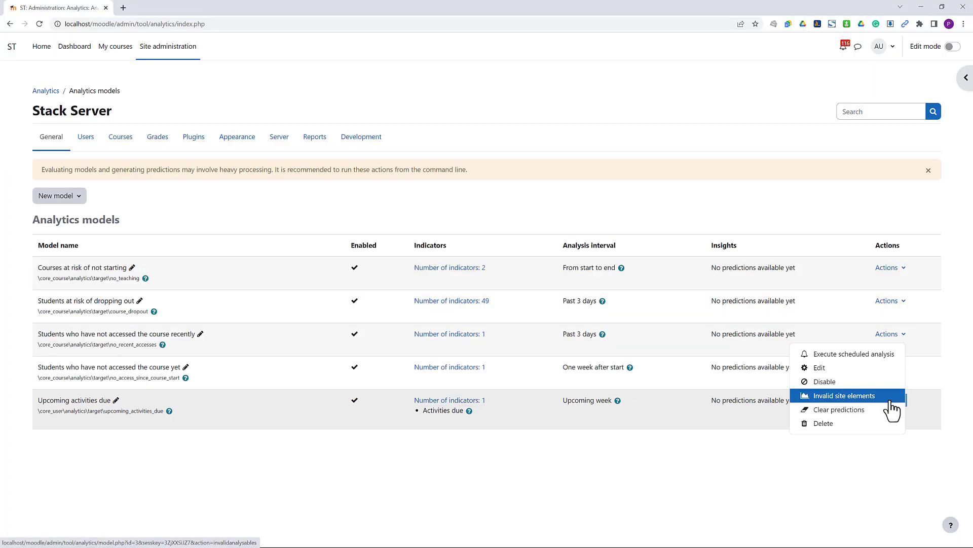
pyautogui.click(884, 357)
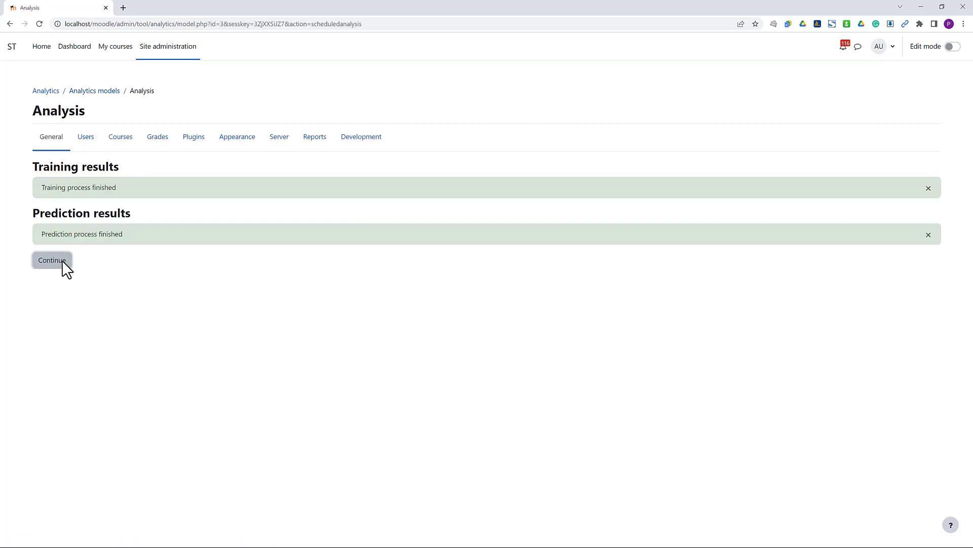
pyautogui.click(62, 261)
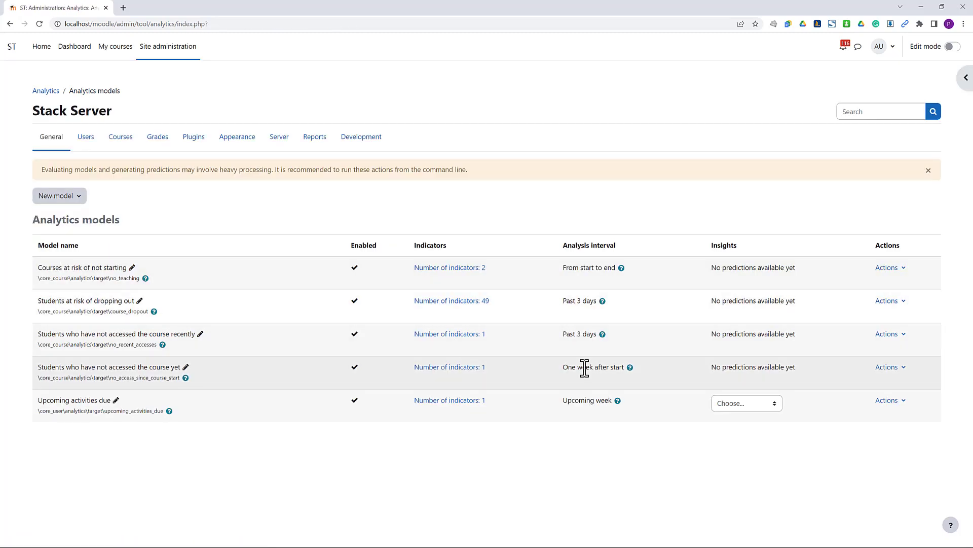
pyautogui.click(740, 403)
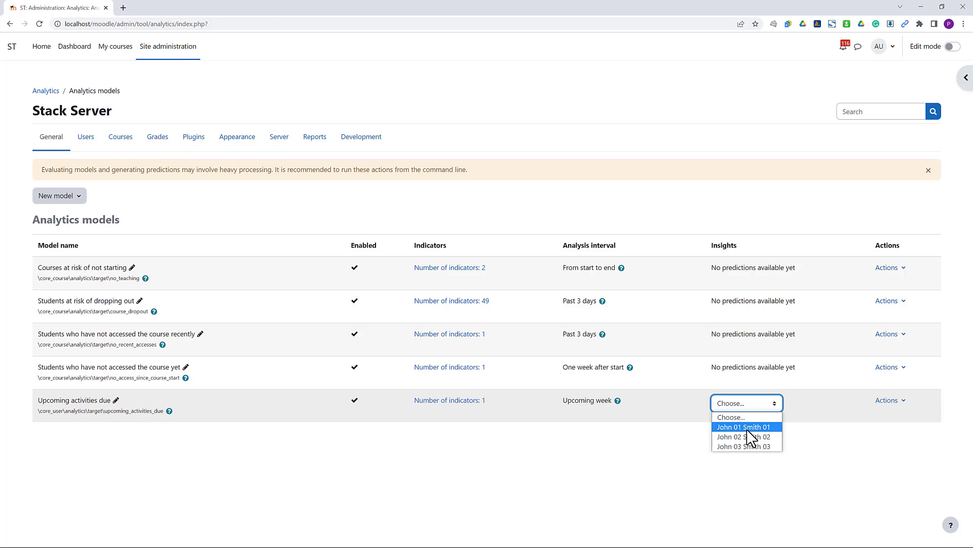
pyautogui.click(747, 428)
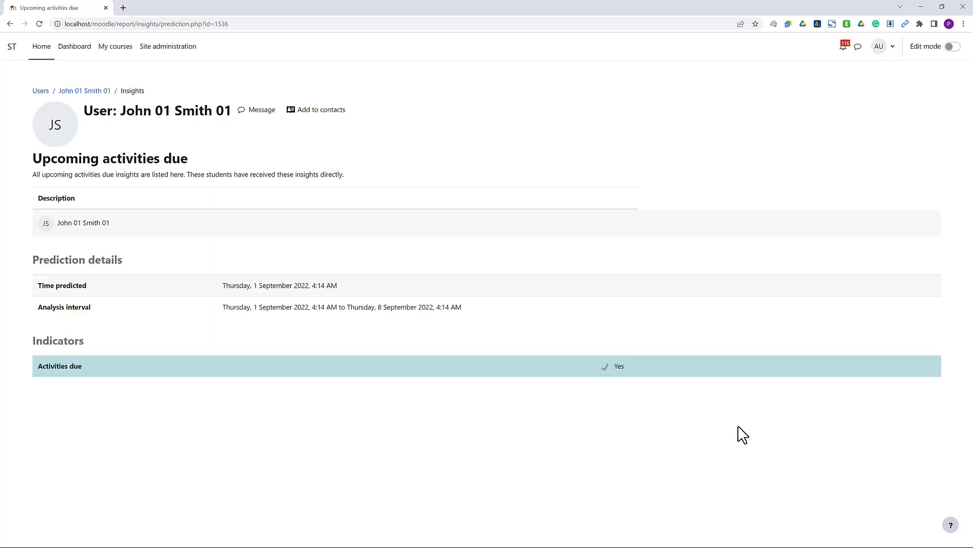
# Send the student the message 'hello from admin', then switch to the other browser window
pyautogui.click(268, 117)
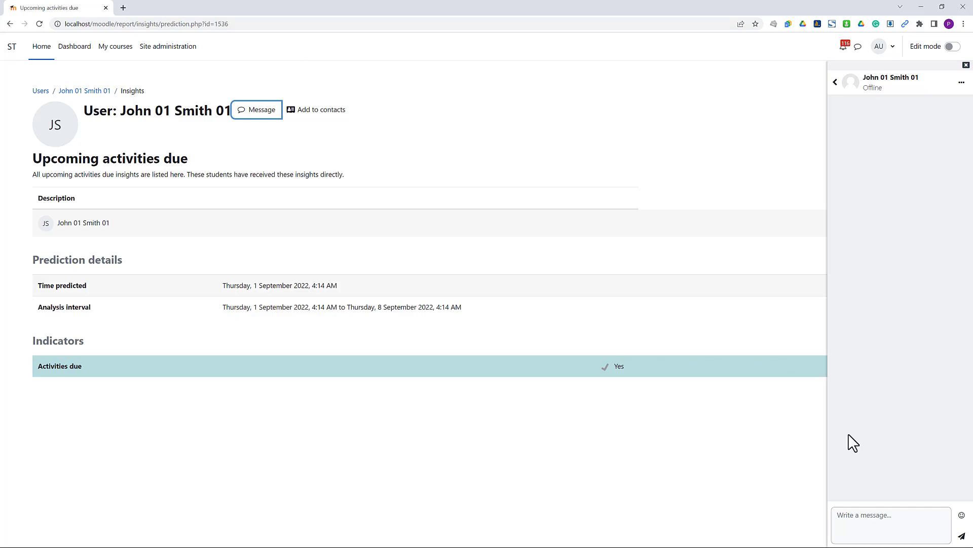
pyautogui.click(874, 519)
pyautogui.write('hello from admin')
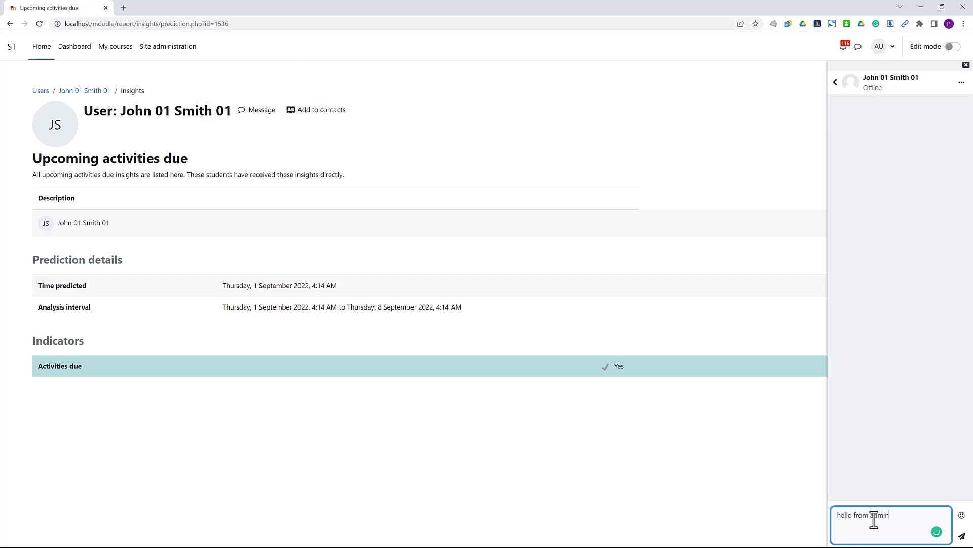
pyautogui.press('Return')
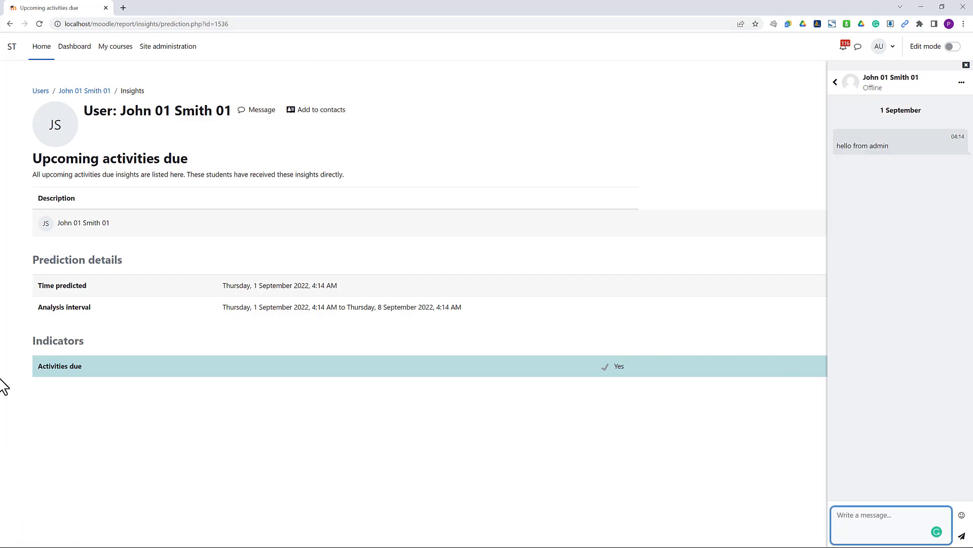
pyautogui.hotkey('alt', 'Tab')
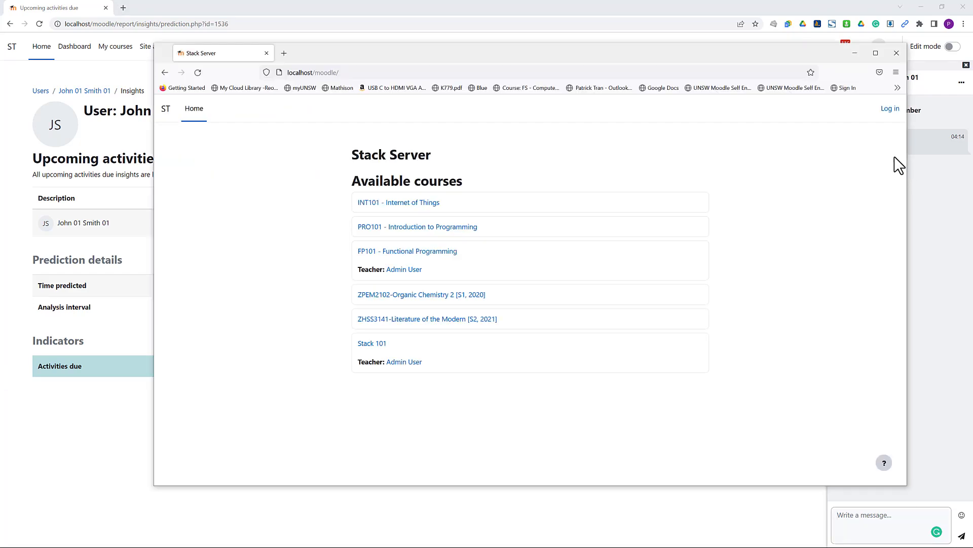
# Log in as the student and open their notifications
pyautogui.click(890, 109)
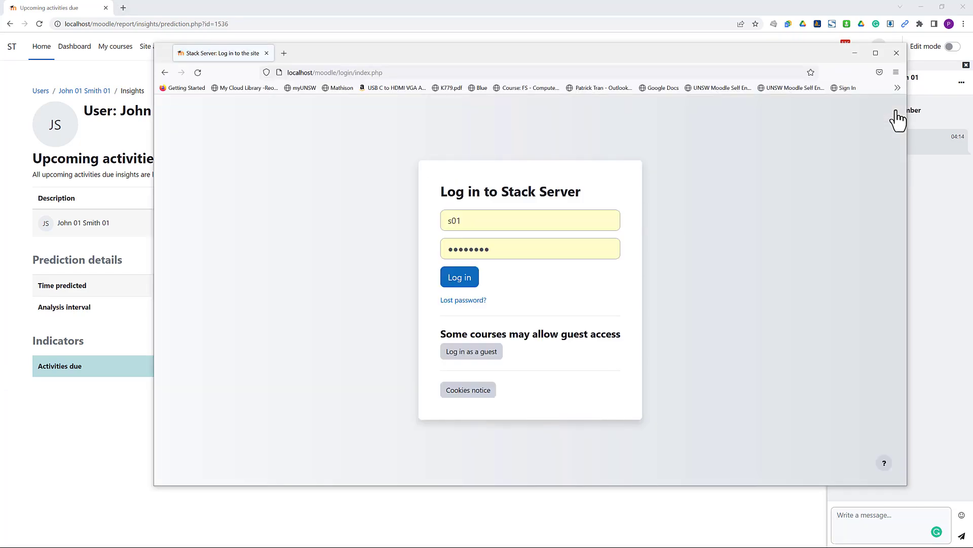
pyautogui.click(468, 281)
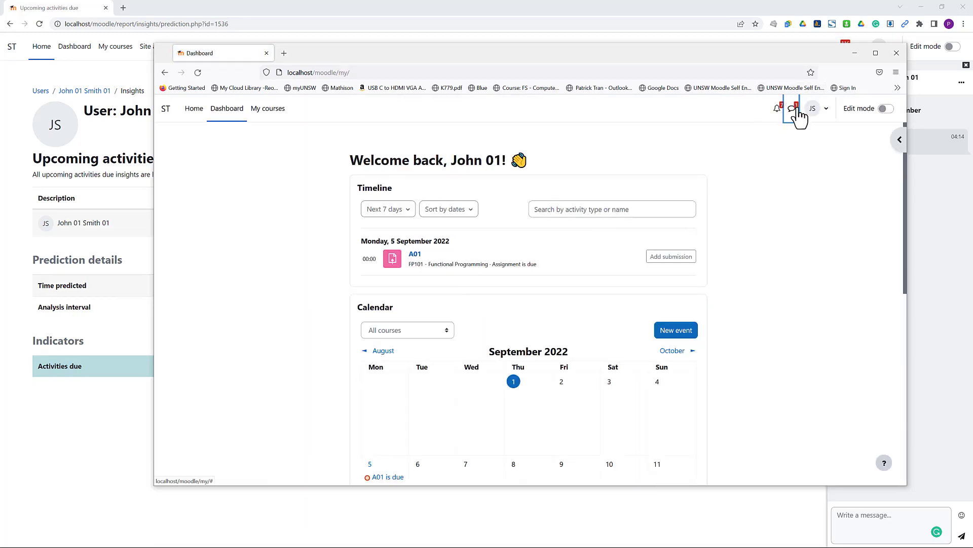
pyautogui.click(792, 108)
pyautogui.click(777, 109)
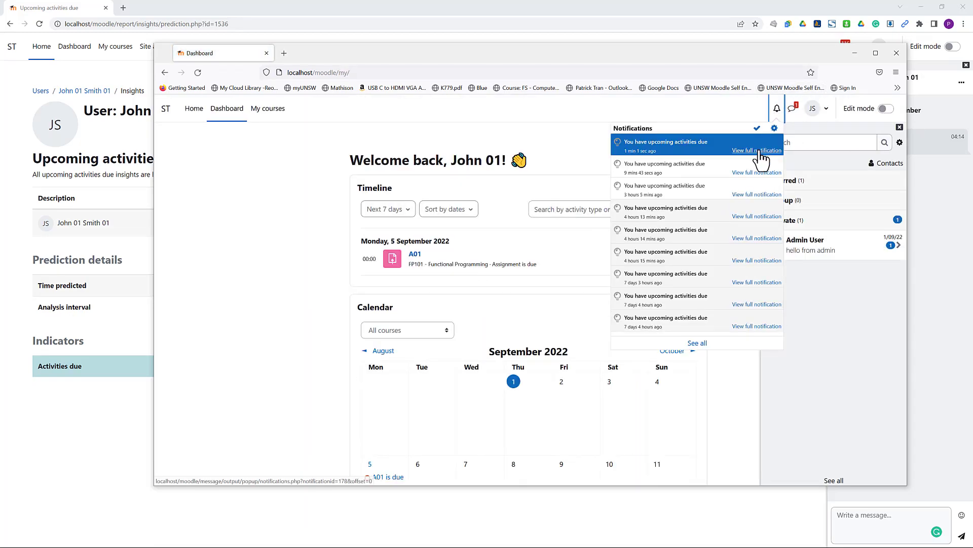
# Open the upcoming activities notification, check assignment A01, and mark the notification helpful
pyautogui.click(757, 150)
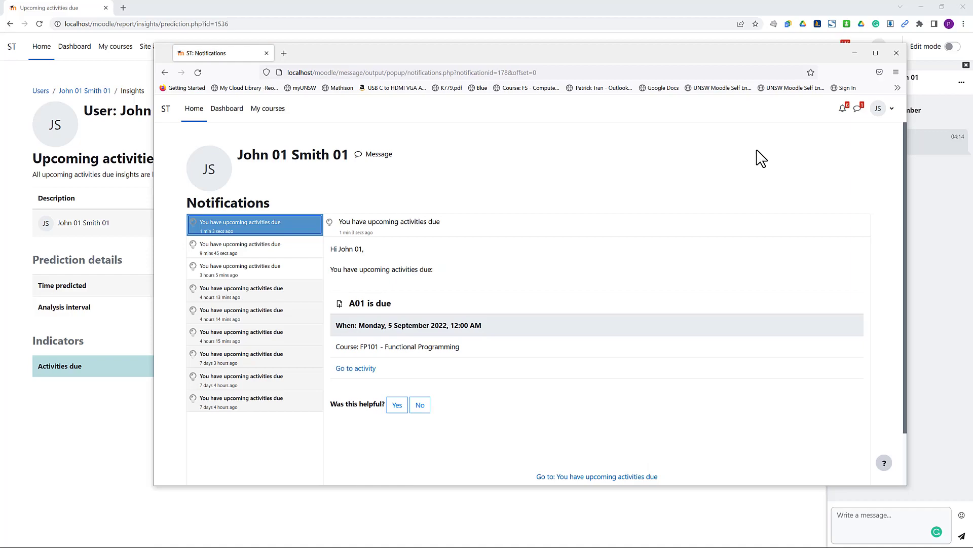
pyautogui.click(375, 373)
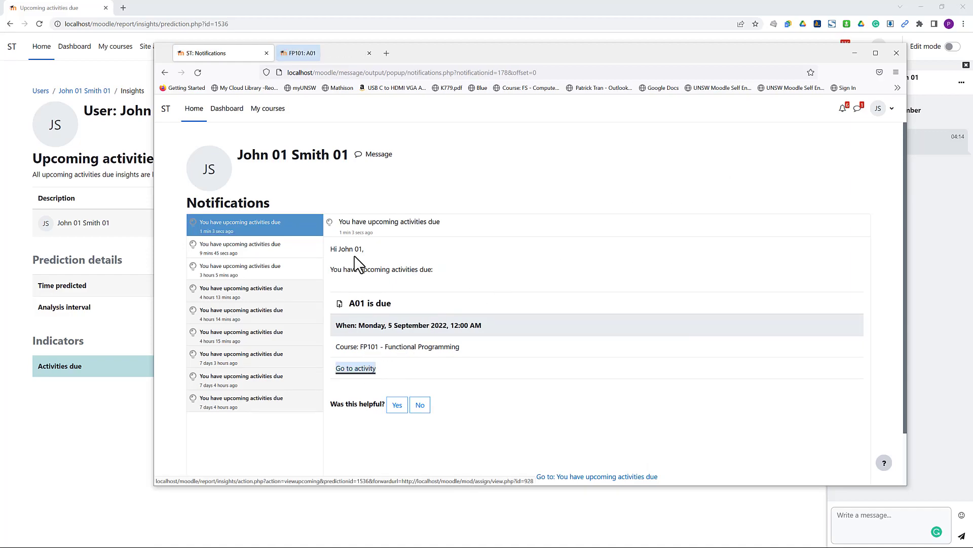
pyautogui.click(329, 53)
pyautogui.click(370, 53)
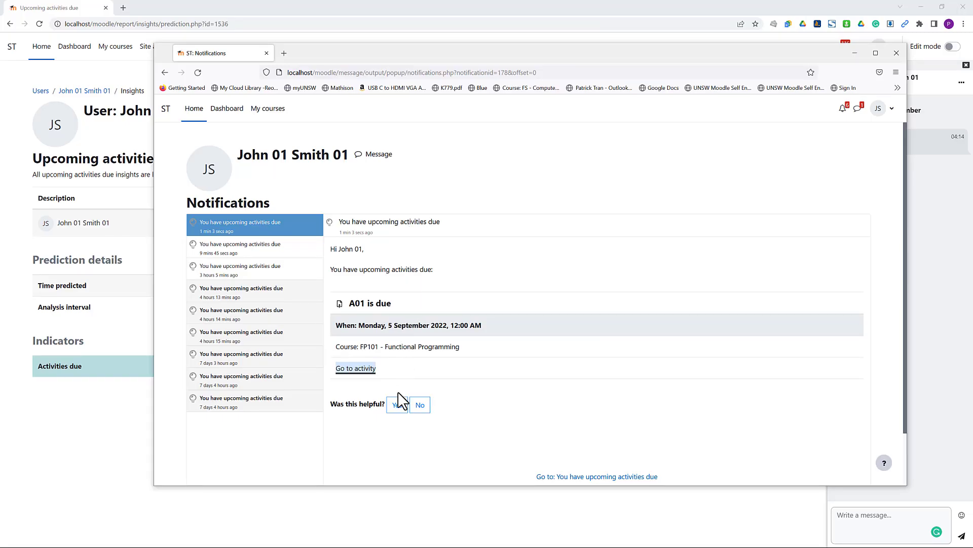
pyautogui.click(398, 408)
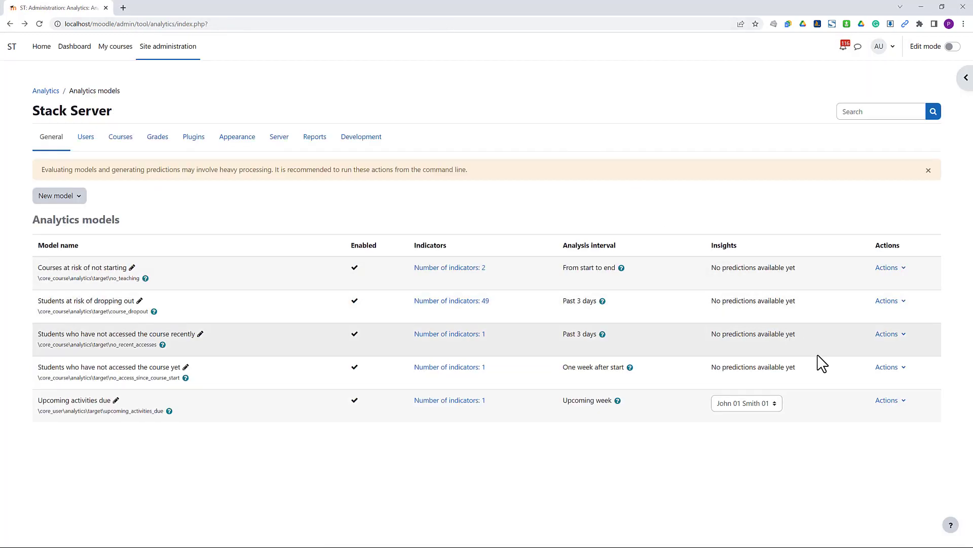
pyautogui.click(888, 400)
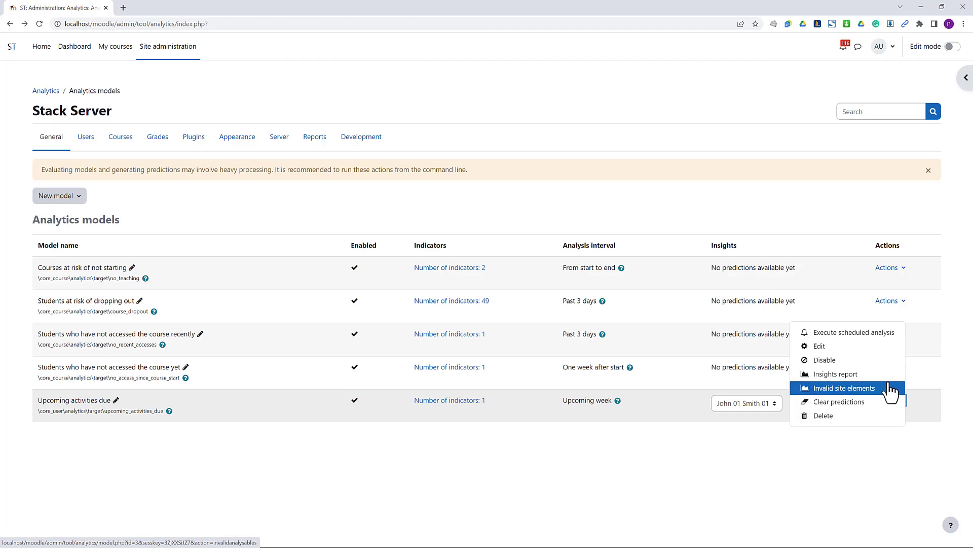
pyautogui.click(884, 375)
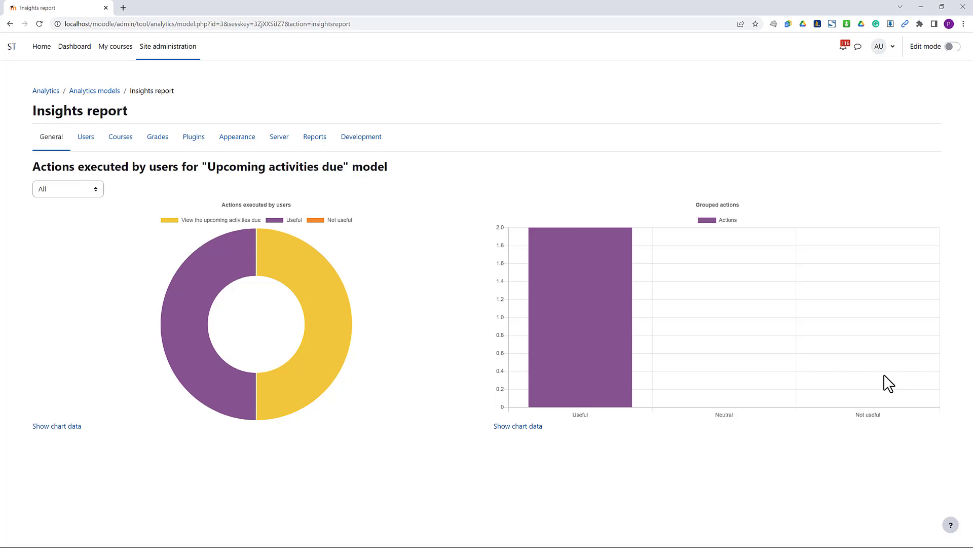
pyautogui.hotkey('alt', 'Left')
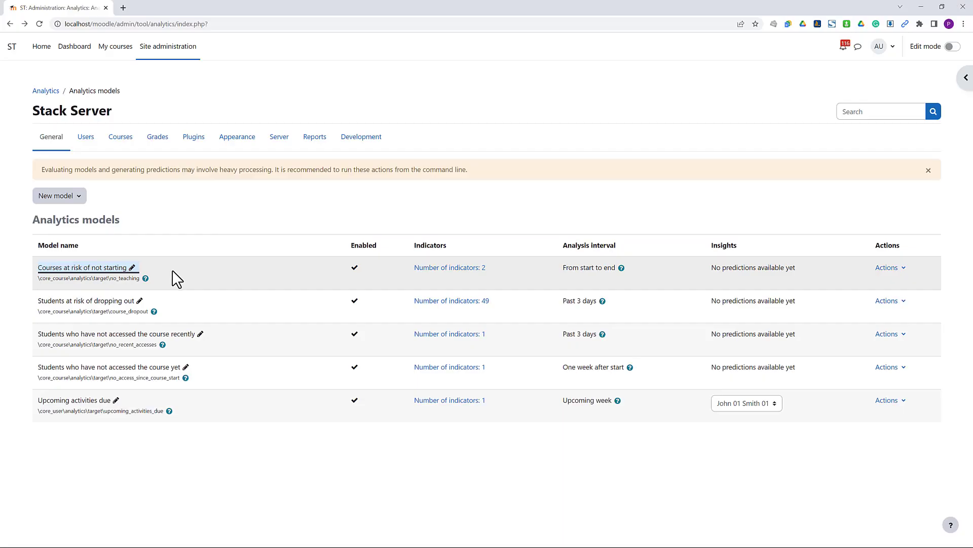
# Execute the scheduled analysis for the Courses at risk of not starting model
pyautogui.click(471, 269)
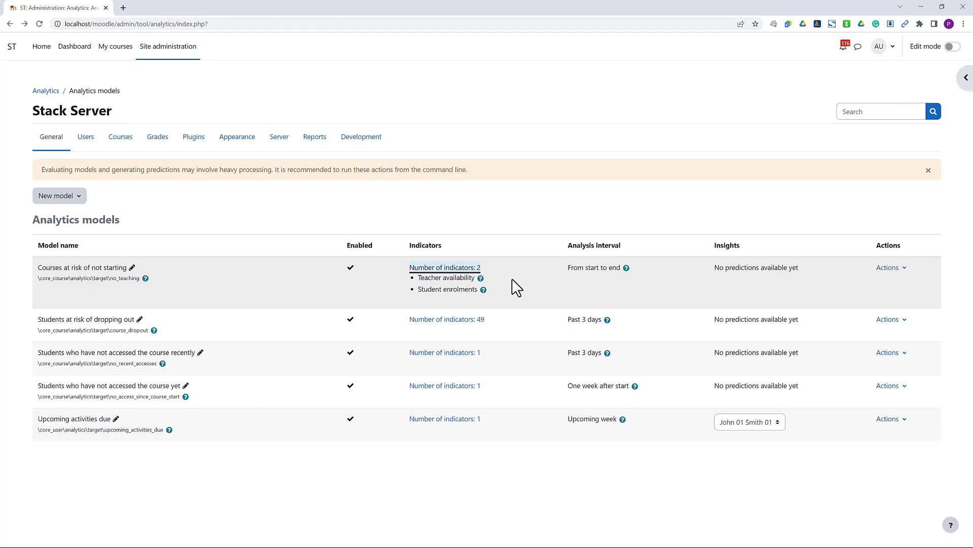
pyautogui.click(891, 269)
pyautogui.click(882, 287)
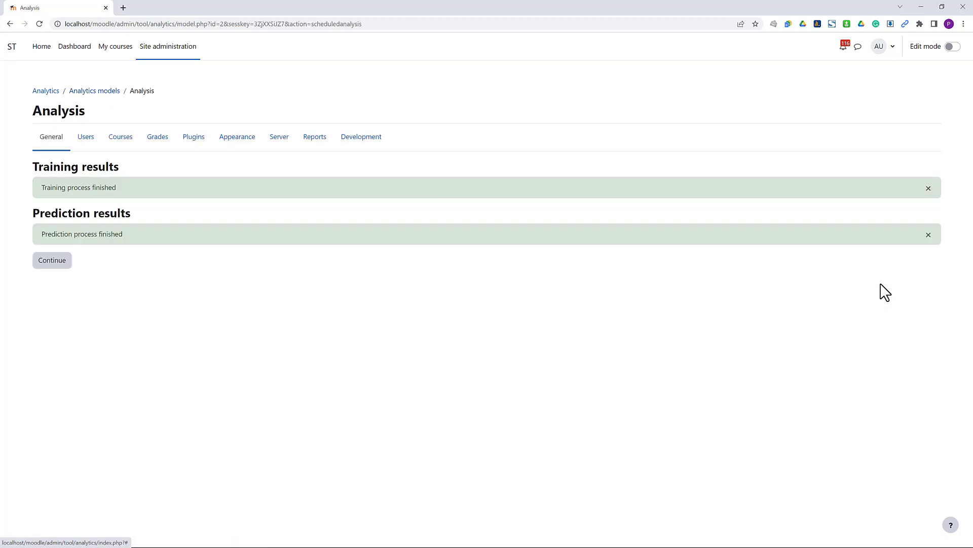
pyautogui.click(51, 260)
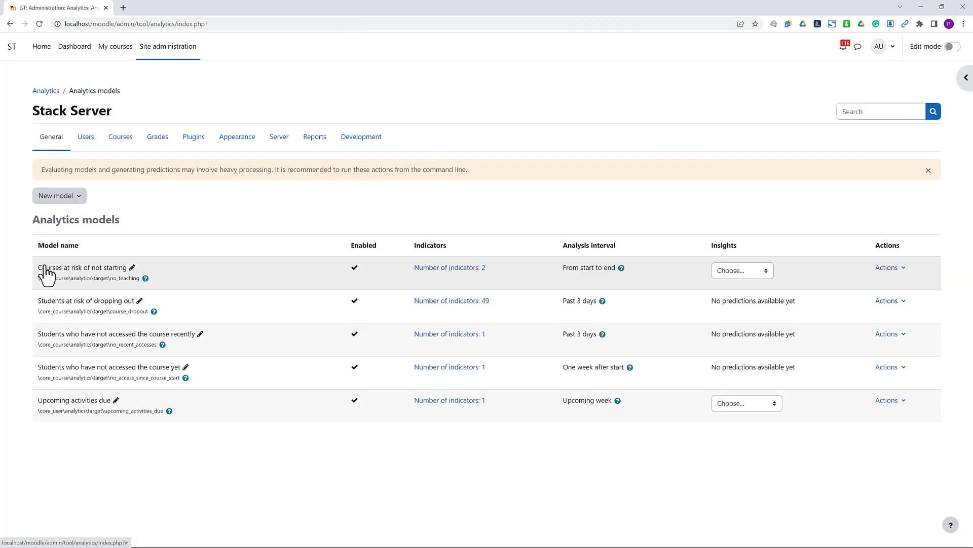
pyautogui.click(722, 272)
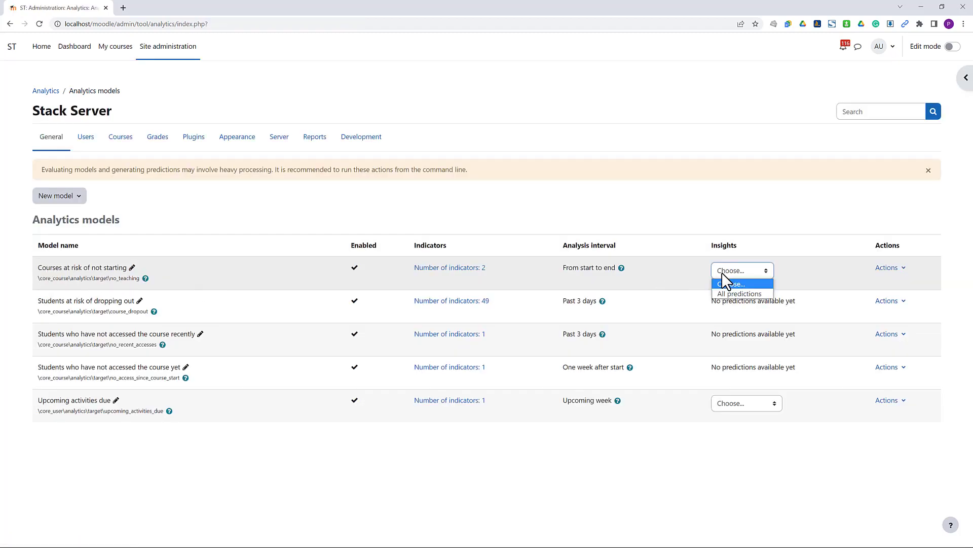
# View all Courses at risk of not starting predictions and check Literature of the Modern's participants
pyautogui.click(745, 296)
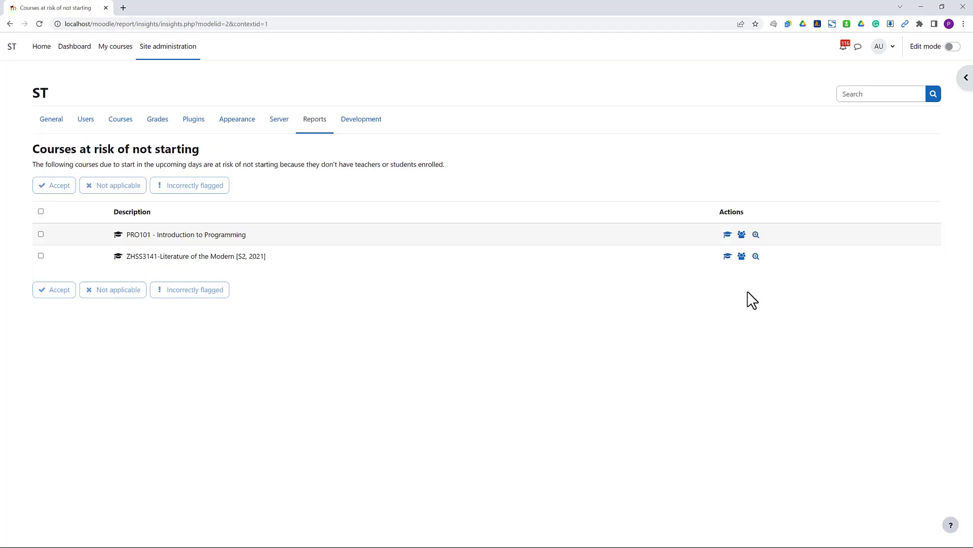
pyautogui.middleClick(742, 256)
pyautogui.click(136, 8)
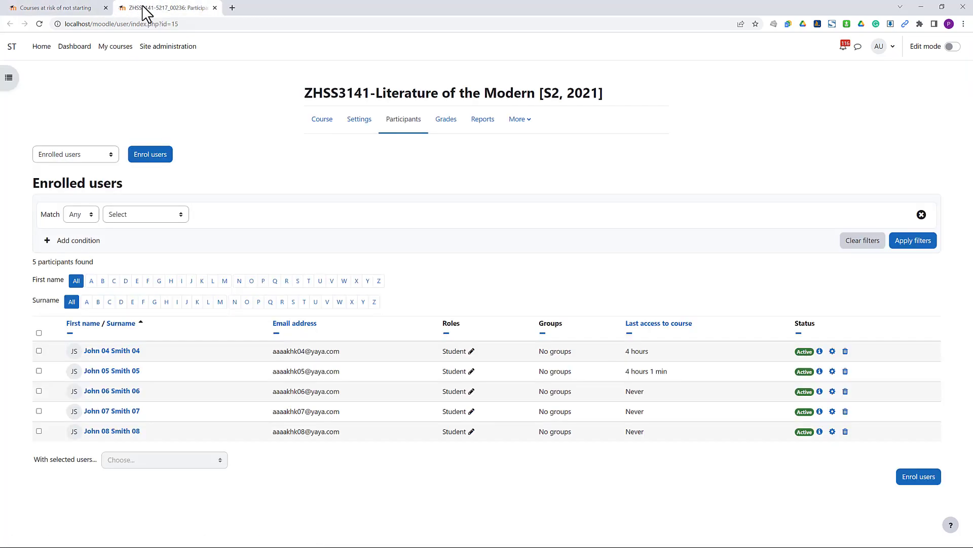
pyautogui.click(215, 8)
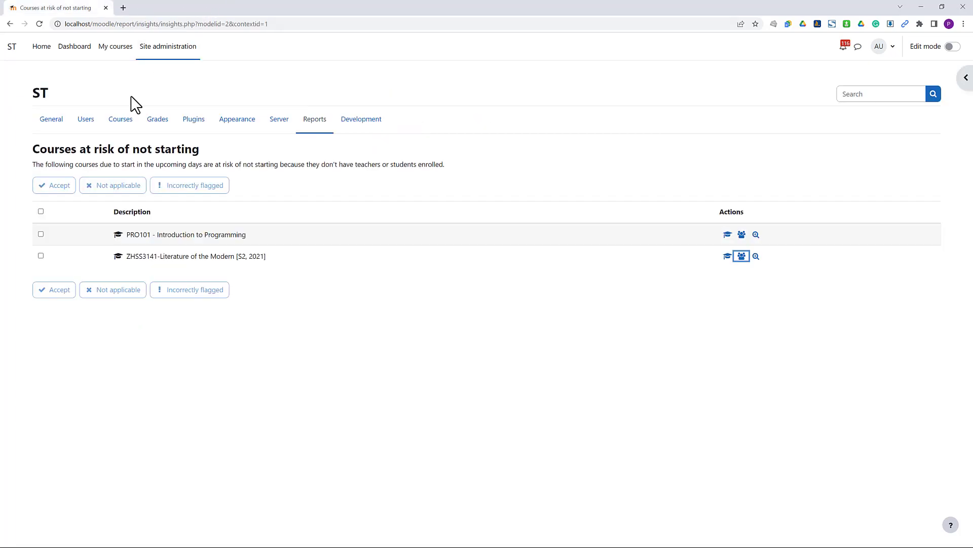
# Accept the PRO101 course prediction
pyautogui.click(40, 233)
pyautogui.click(48, 189)
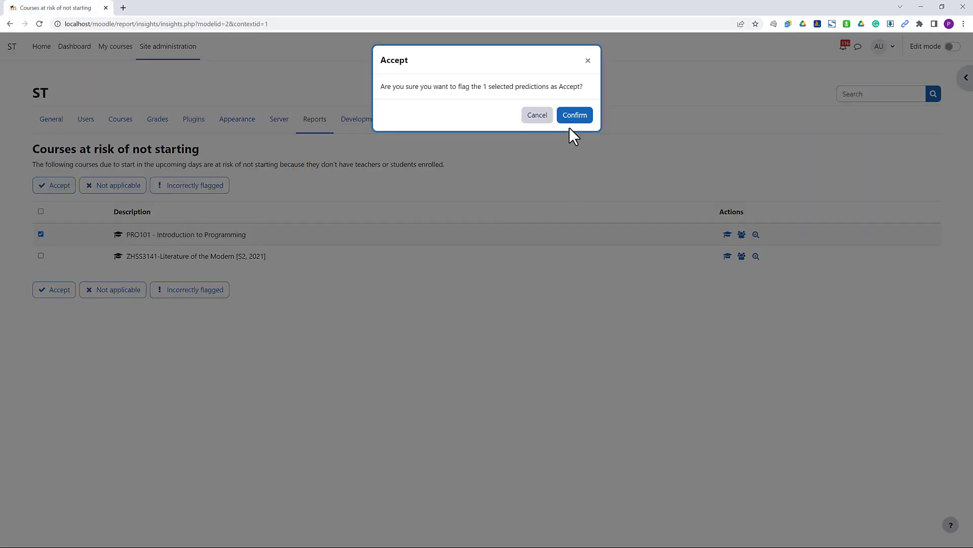
pyautogui.click(573, 114)
# Mark the Literature of the Modern prediction as incorrectly flagged and view the insights report
pyautogui.click(40, 234)
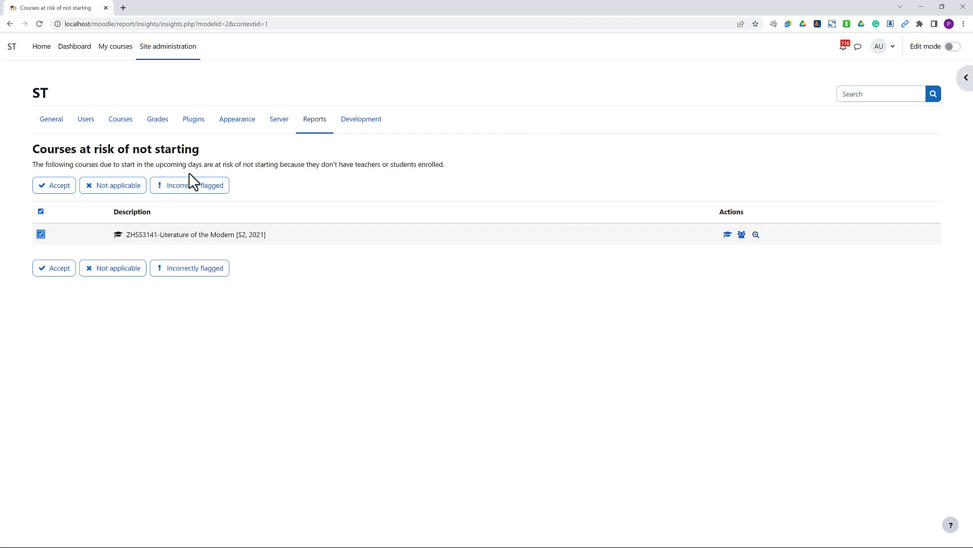
pyautogui.click(188, 185)
pyautogui.click(575, 127)
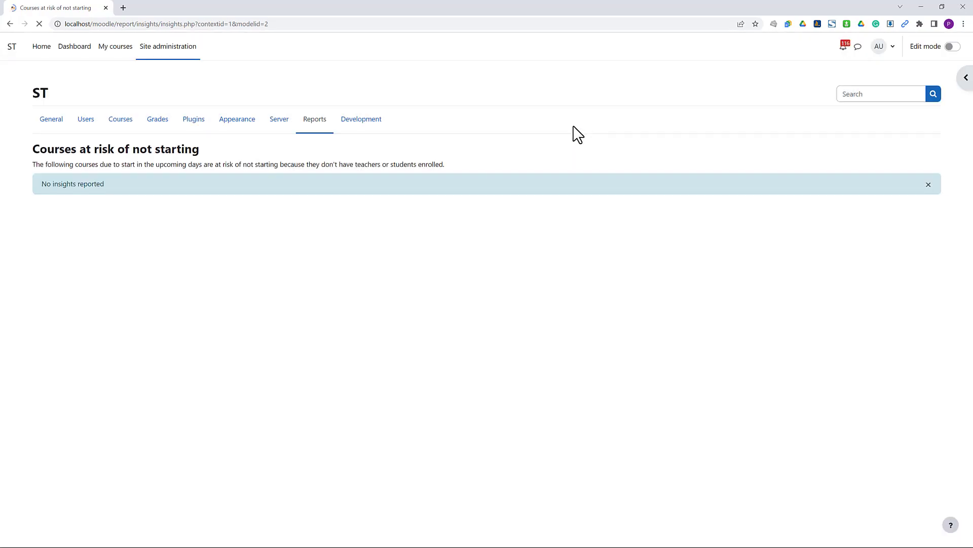
pyautogui.click(887, 269)
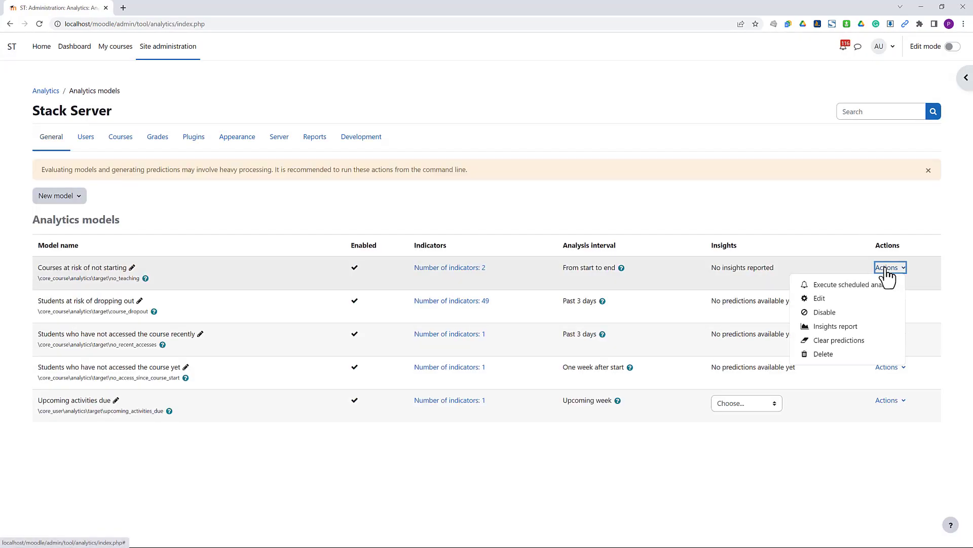
pyautogui.click(862, 327)
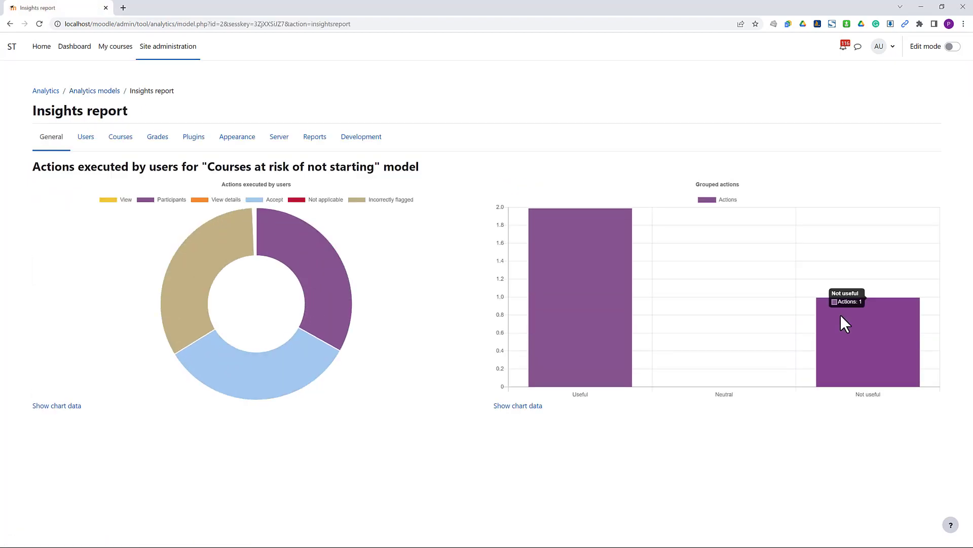
# Go back to the Analytics models list with Alt+Left
pyautogui.hotkey('alt', 'Left')
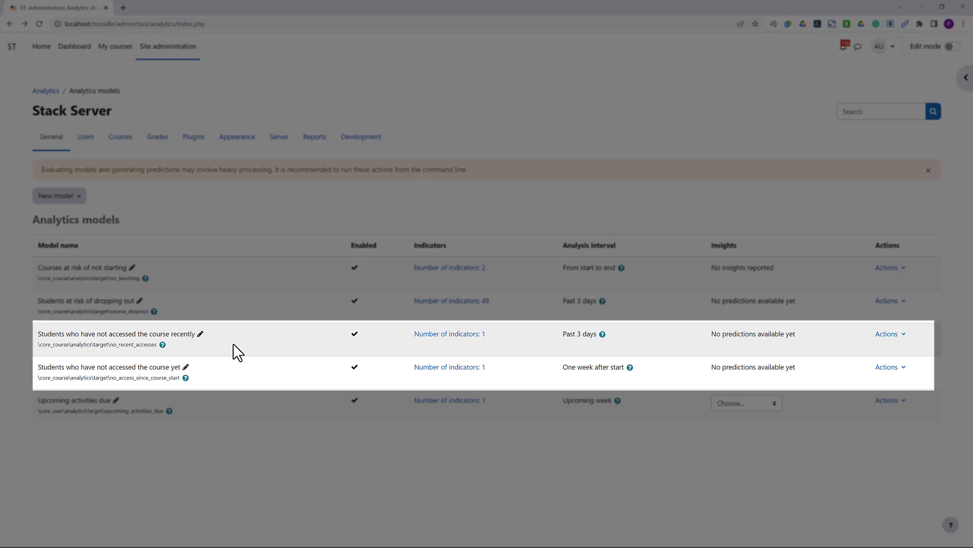
# Execute scheduled analysis for both not-accessed-recently and not-accessed-yet student models
pyautogui.click(427, 335)
pyautogui.click(431, 375)
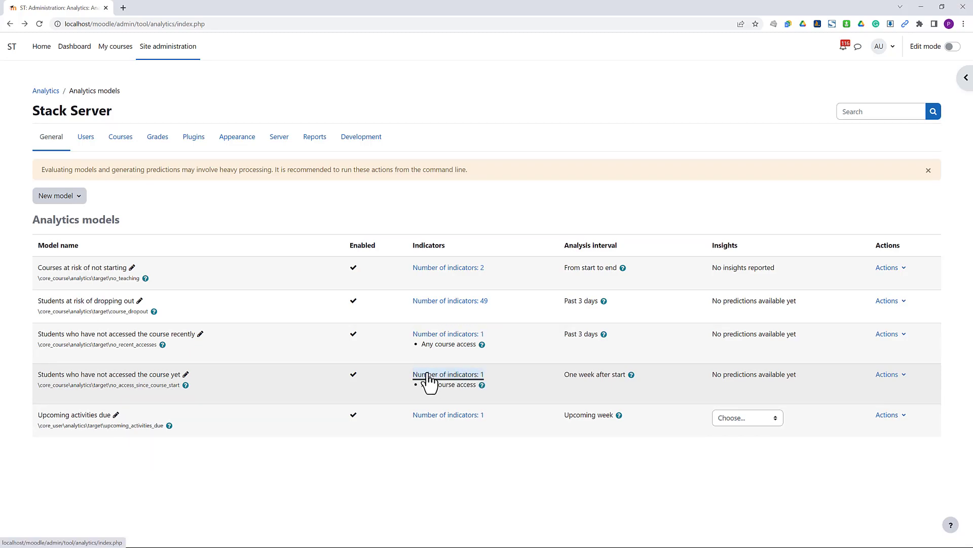
pyautogui.click(887, 335)
pyautogui.click(832, 351)
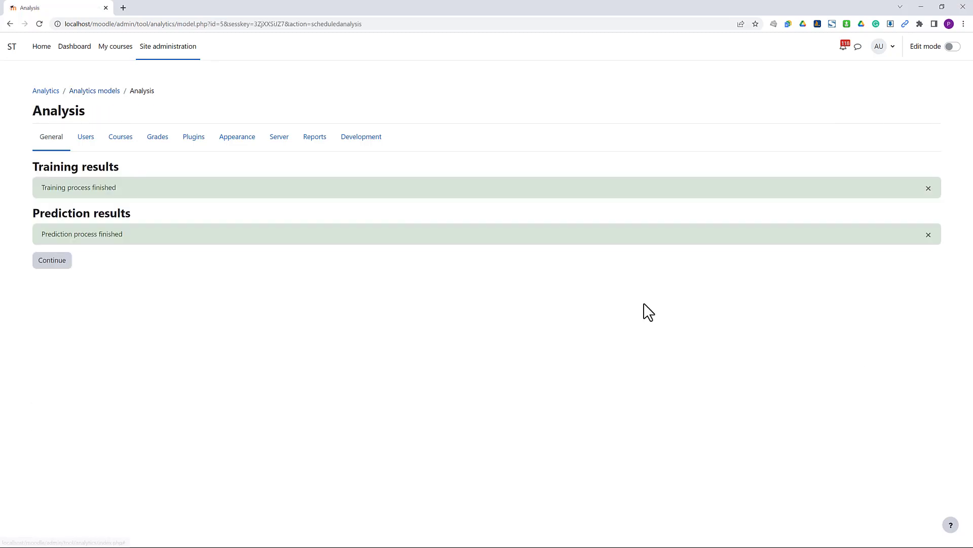
pyautogui.click(57, 264)
pyautogui.click(886, 367)
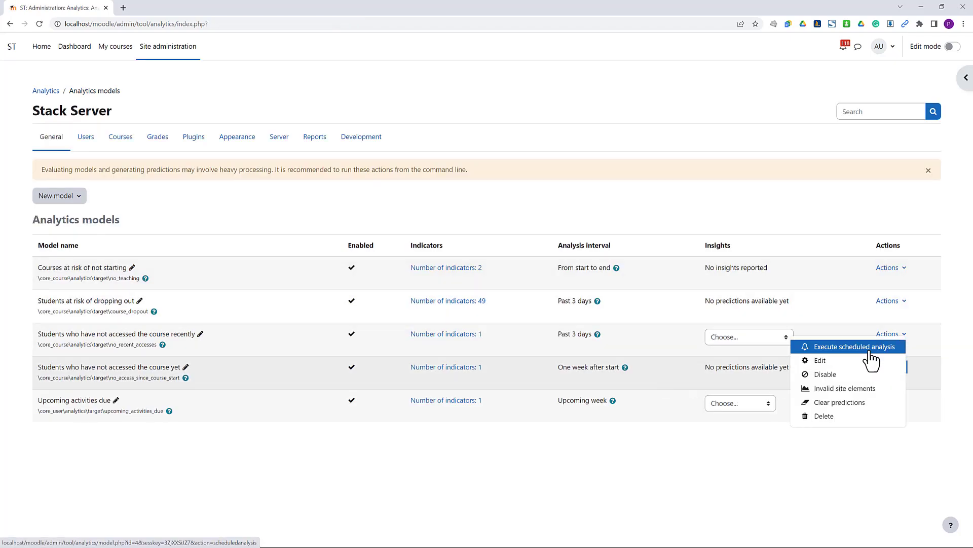
pyautogui.click(871, 358)
pyautogui.click(42, 265)
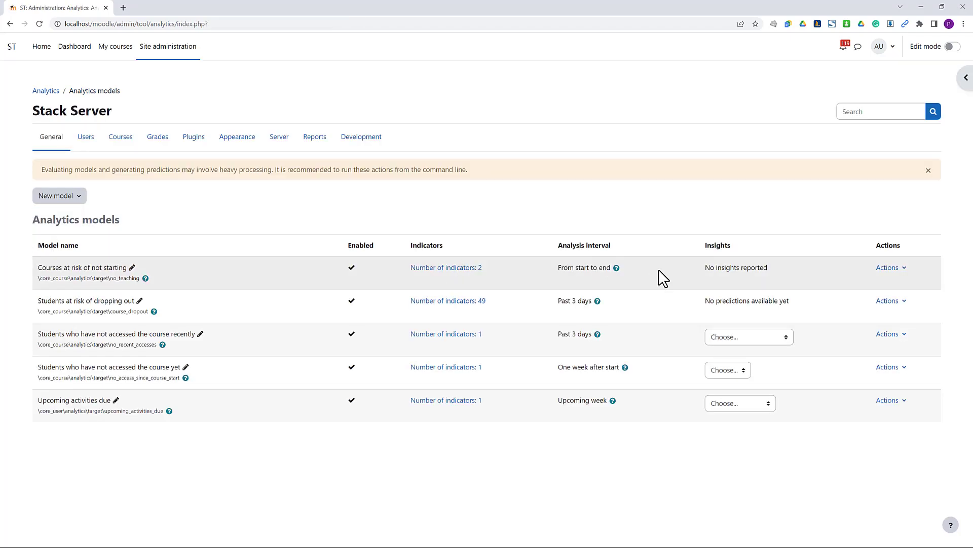
# Open ZHSS3141-5217_00236 recent-access insights and review the first student's prediction details and outline report
pyautogui.click(756, 336)
pyautogui.click(746, 391)
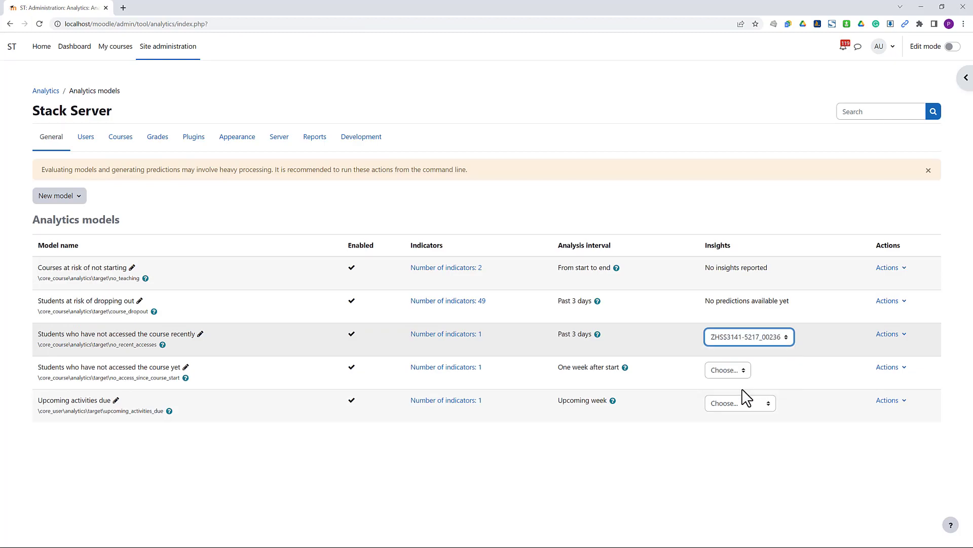
pyautogui.keyDown('ctrl'); pyautogui.click(726, 291); pyautogui.keyUp('ctrl')
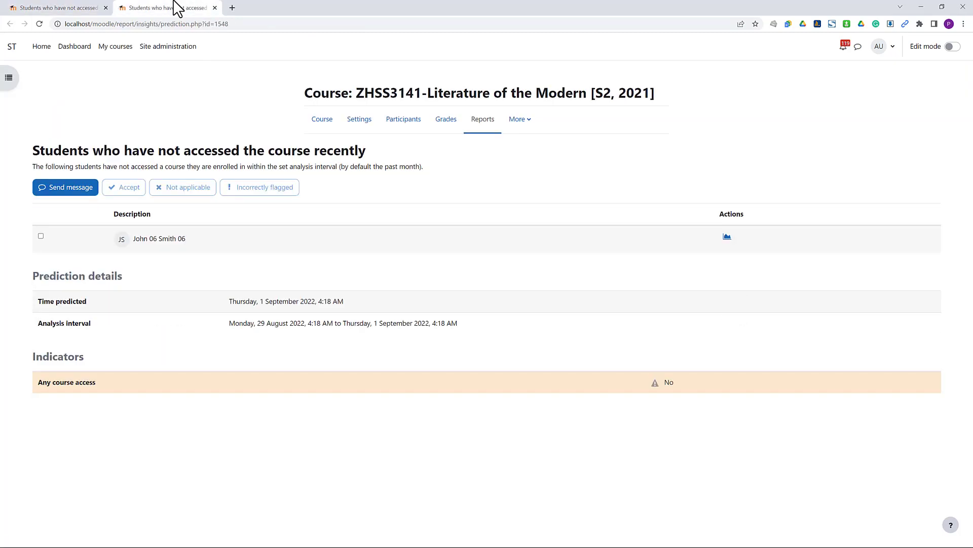
pyautogui.click(727, 236)
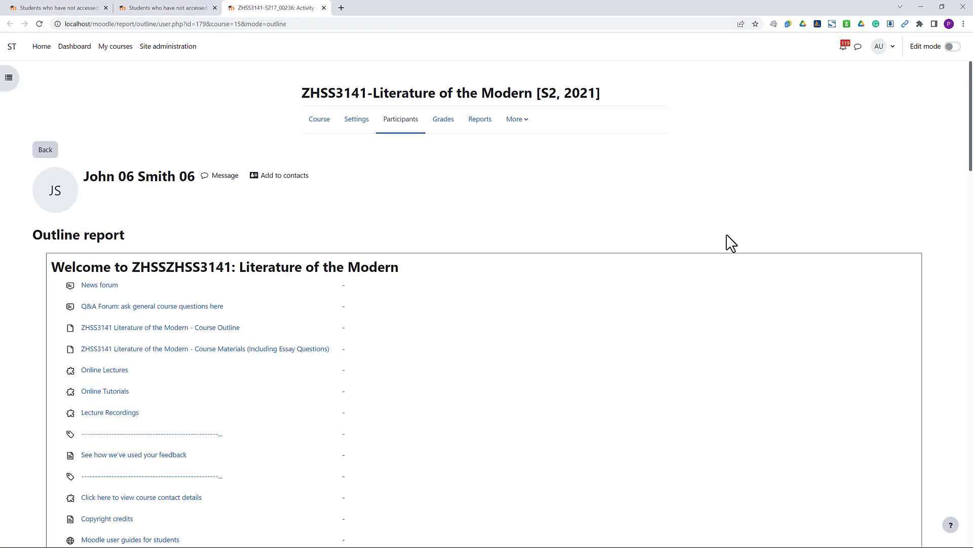
pyautogui.scroll(-15, 704, 256)
pyautogui.scroll(-8, 704, 258)
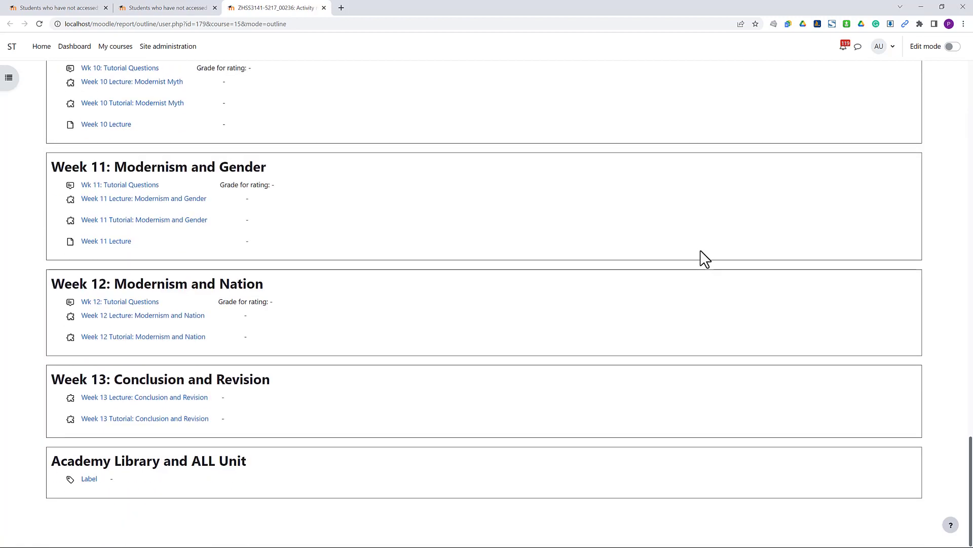
pyautogui.click(324, 8)
pyautogui.click(215, 8)
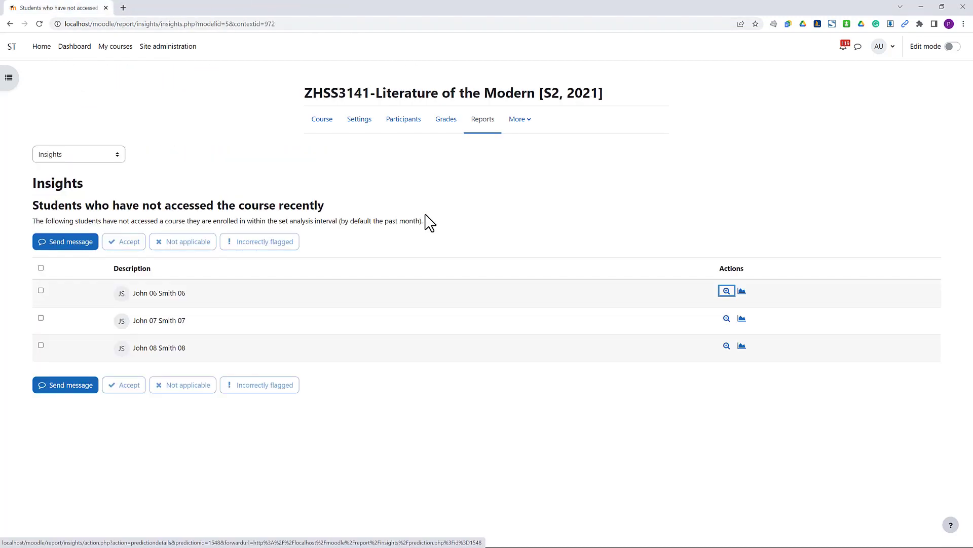
# Accept the first two students' not-accessed-recently predictions
pyautogui.click(40, 290)
pyautogui.click(40, 317)
pyautogui.click(124, 242)
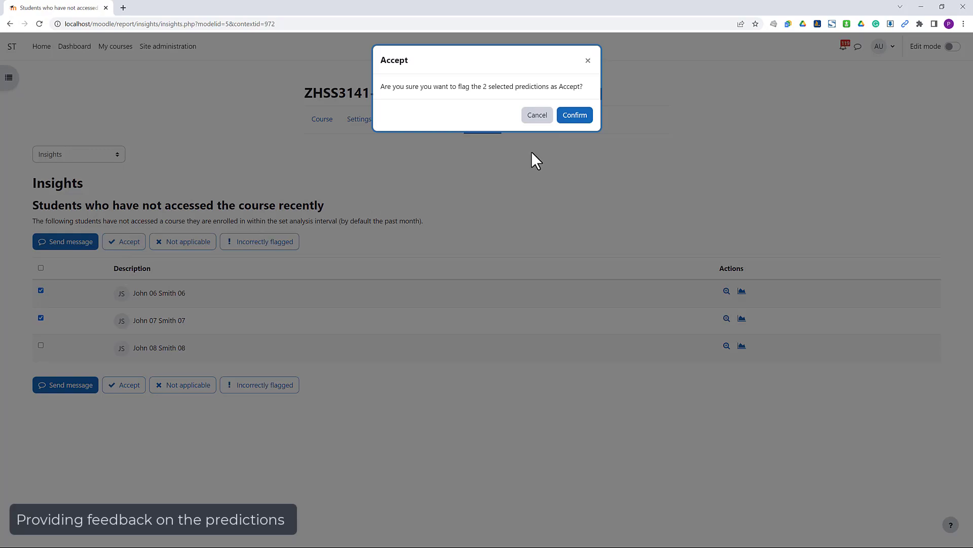
pyautogui.click(573, 116)
# Flag the third student's prediction as Not applicable and open the model's insights report
pyautogui.click(40, 290)
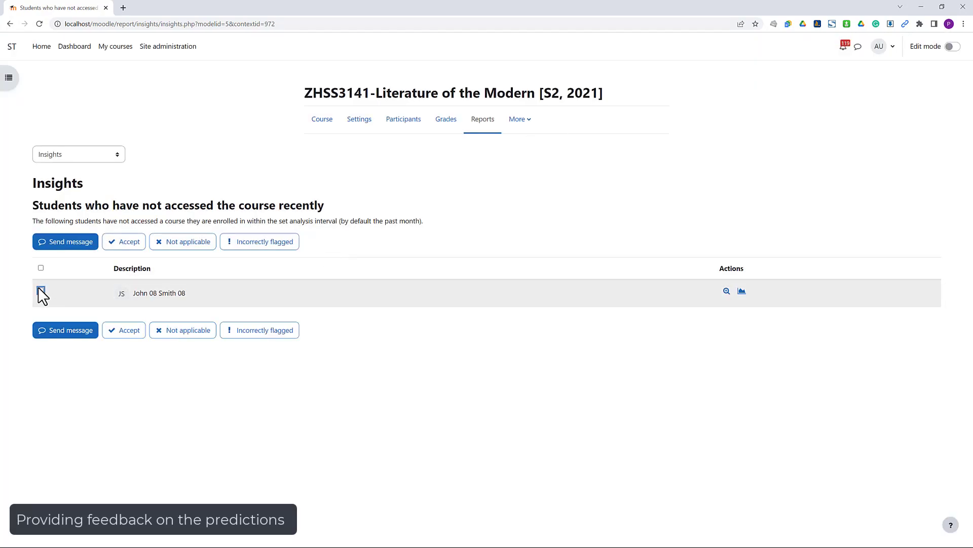
pyautogui.click(182, 246)
pyautogui.click(573, 123)
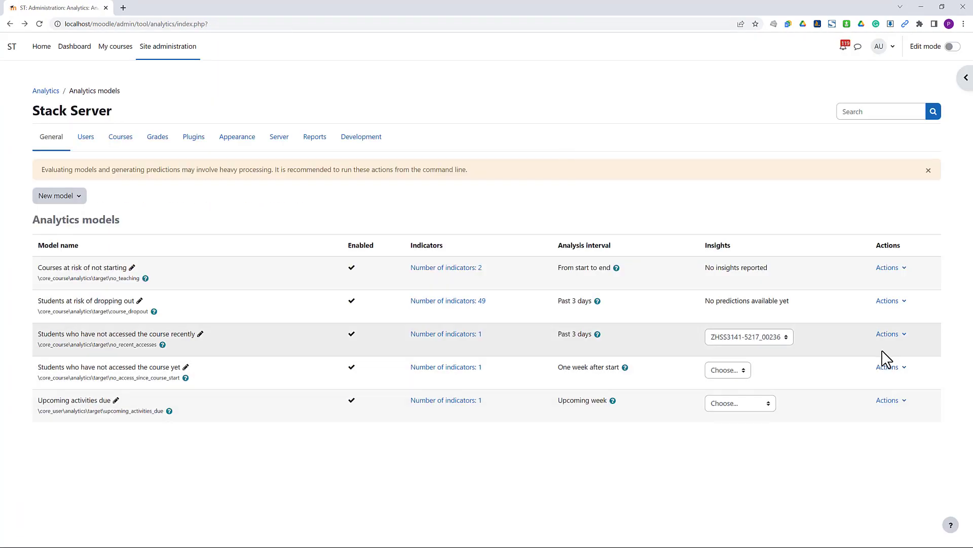
pyautogui.click(888, 335)
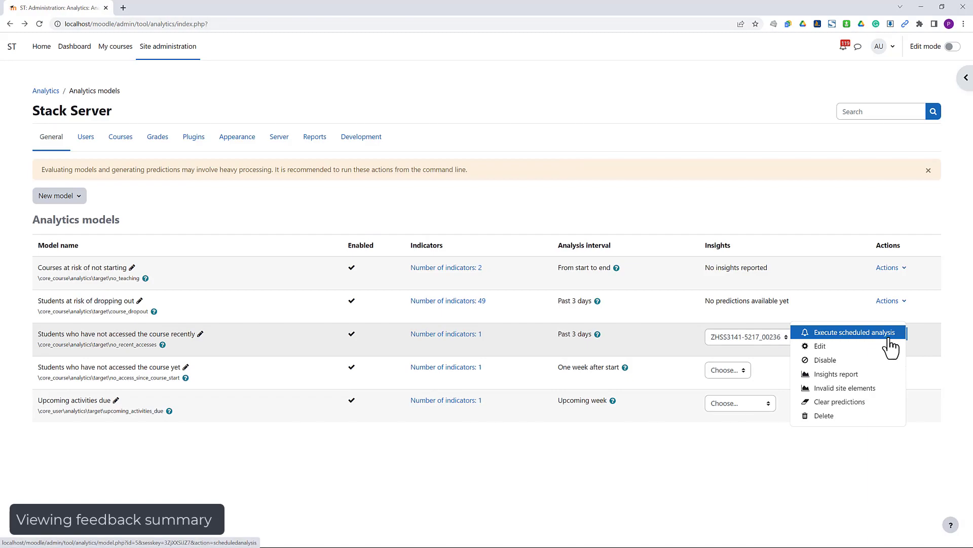
pyautogui.click(876, 378)
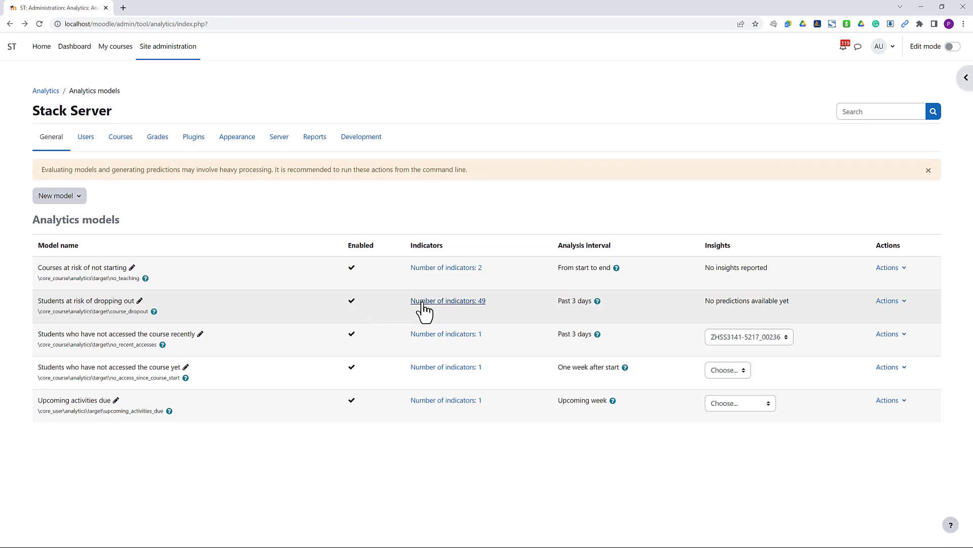
# Review the dropout model's 49 indicators, then evaluate it, getting 60.47% accuracy
pyautogui.click(420, 303)
pyautogui.scroll(-5, 540, 415)
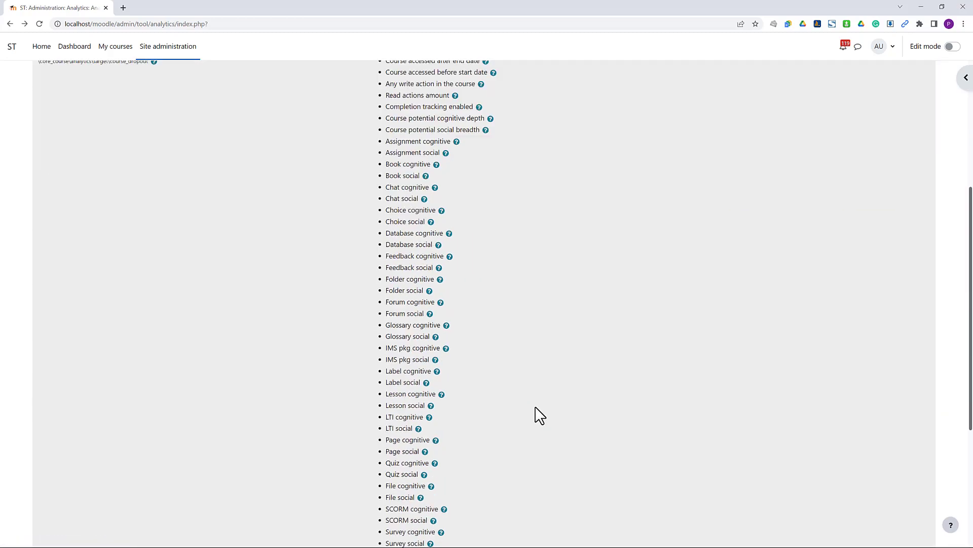
pyautogui.scroll(-5, 540, 415)
pyautogui.scroll(5, 529, 403)
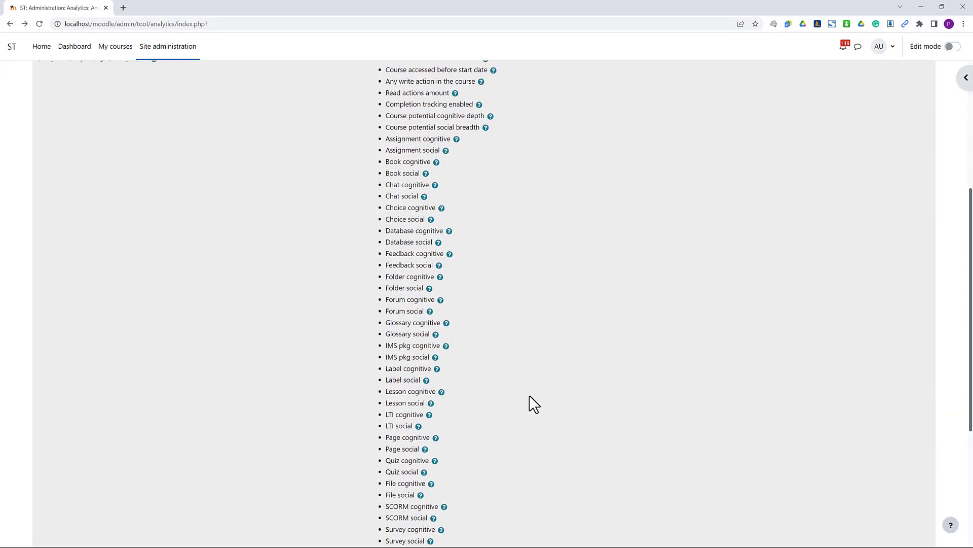
pyautogui.scroll(5, 534, 404)
pyautogui.click(892, 280)
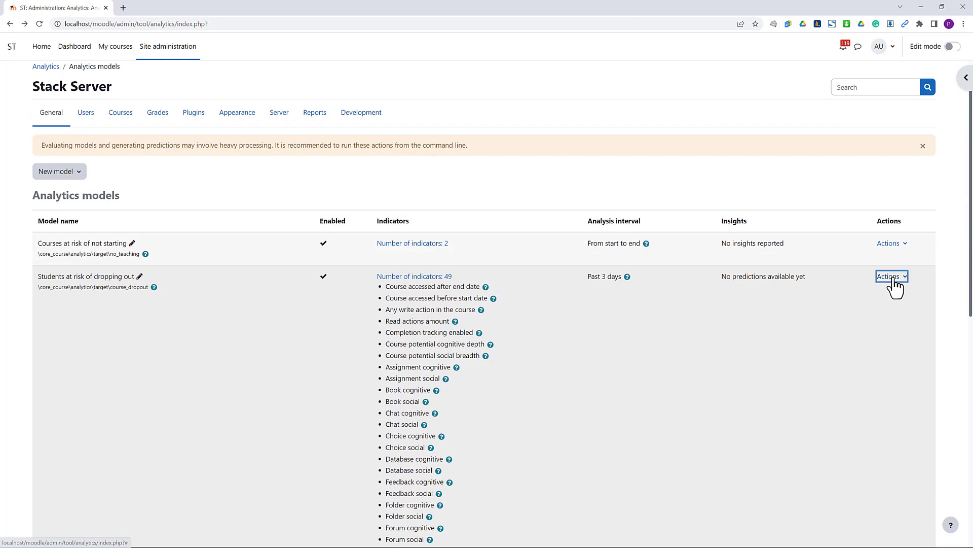
pyautogui.click(828, 307)
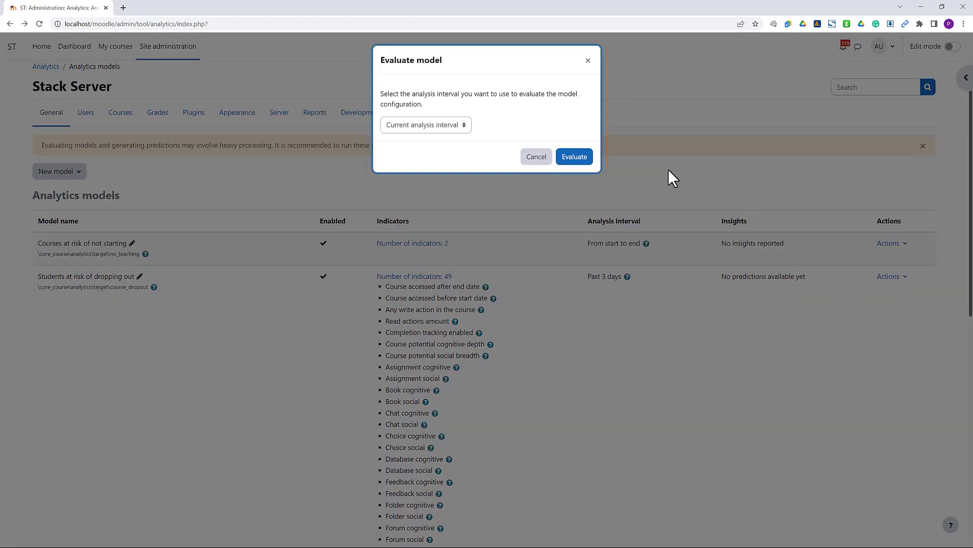
pyautogui.click(576, 158)
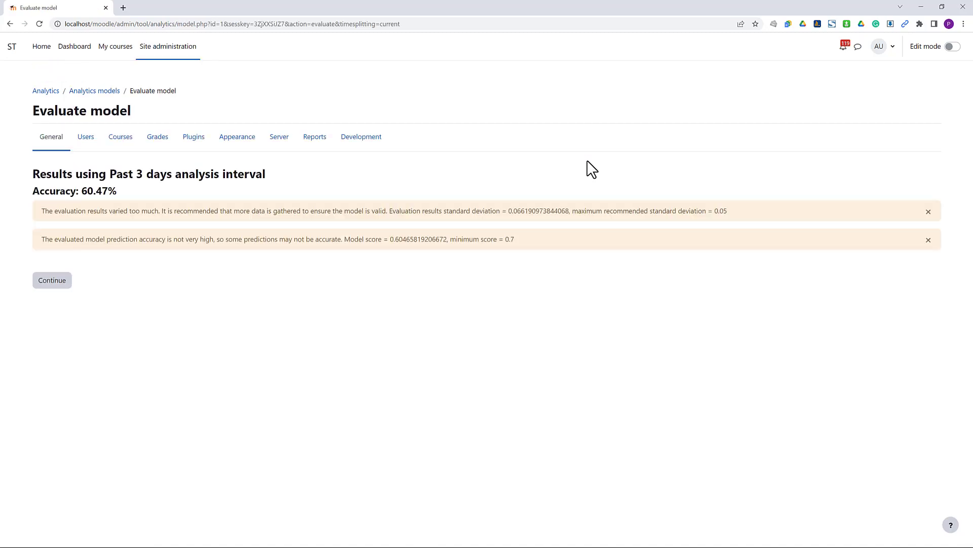
# Evaluate the dropout model again, now reaching 73.33% accuracy
pyautogui.click(56, 279)
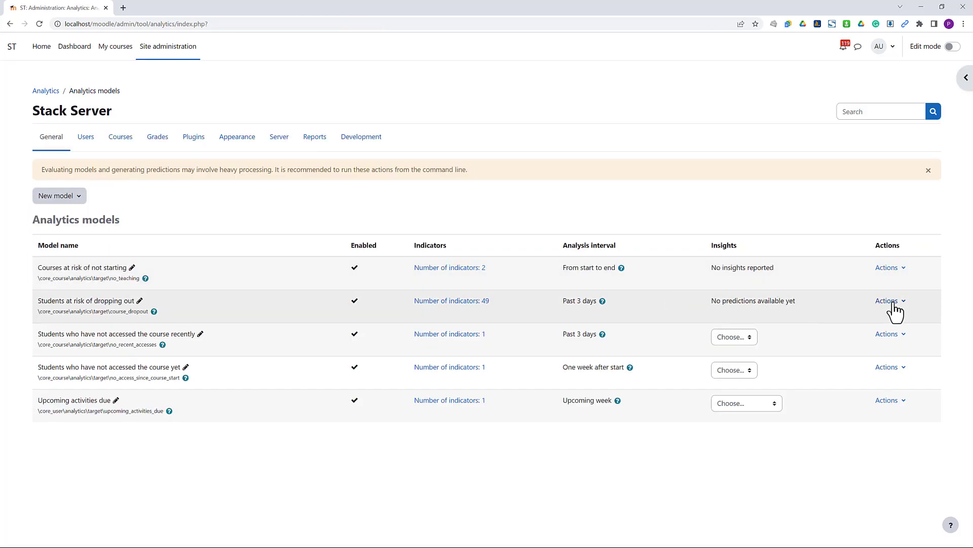
pyautogui.click(888, 301)
pyautogui.click(889, 332)
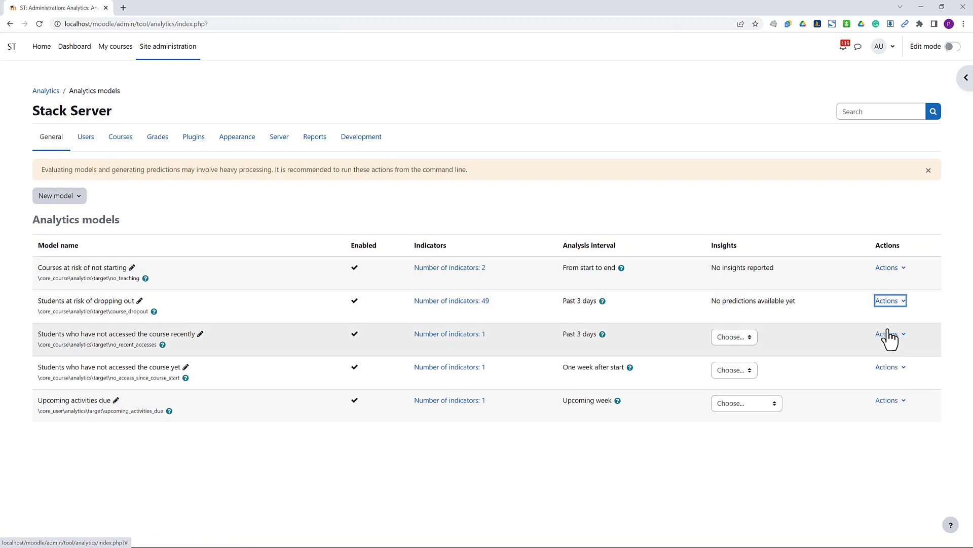
pyautogui.click(574, 157)
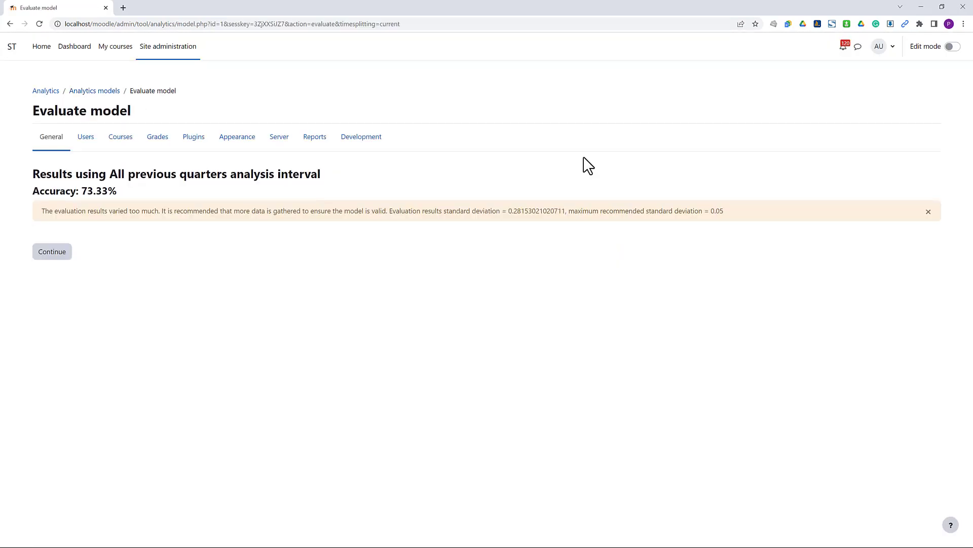
# Execute the scheduled analysis for the Students at risk of dropping out model
pyautogui.click(57, 253)
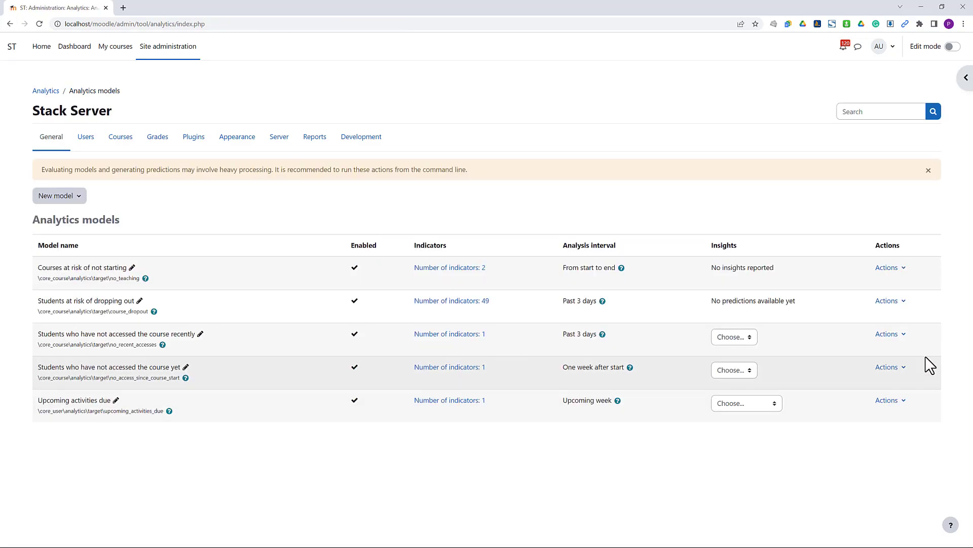
pyautogui.click(892, 302)
pyautogui.click(895, 318)
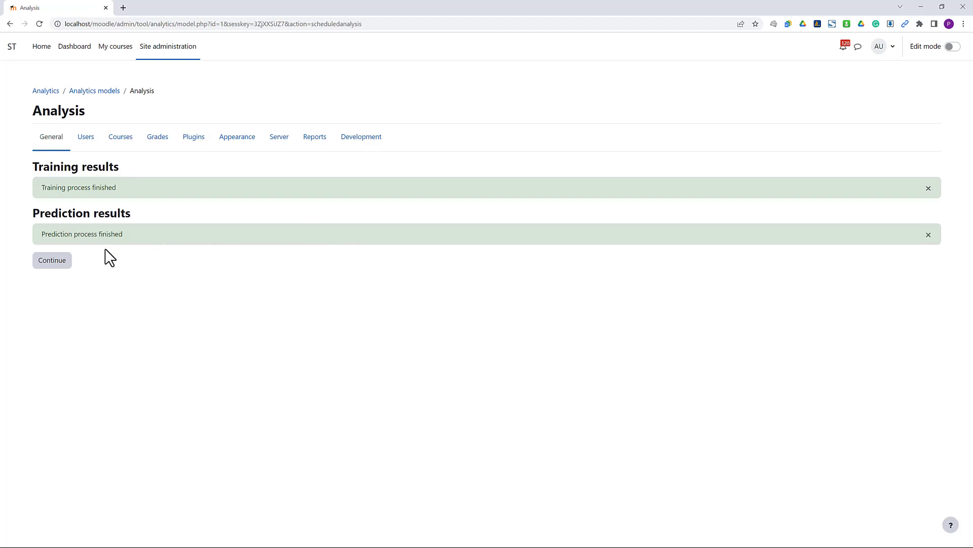
pyautogui.click(50, 262)
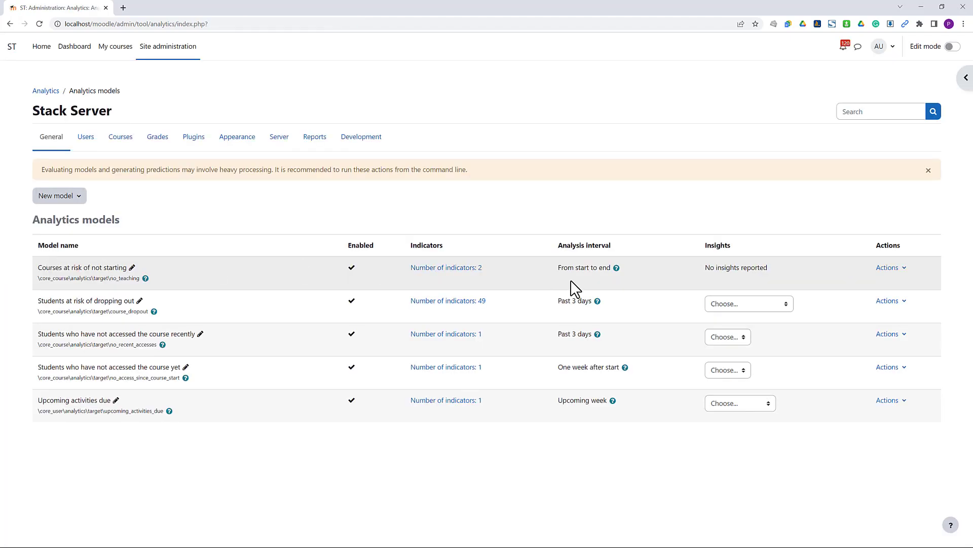
# Open the dropout insights for course ZHSS3141-5217_00236 and view a student's prediction details
pyautogui.click(771, 303)
pyautogui.click(769, 327)
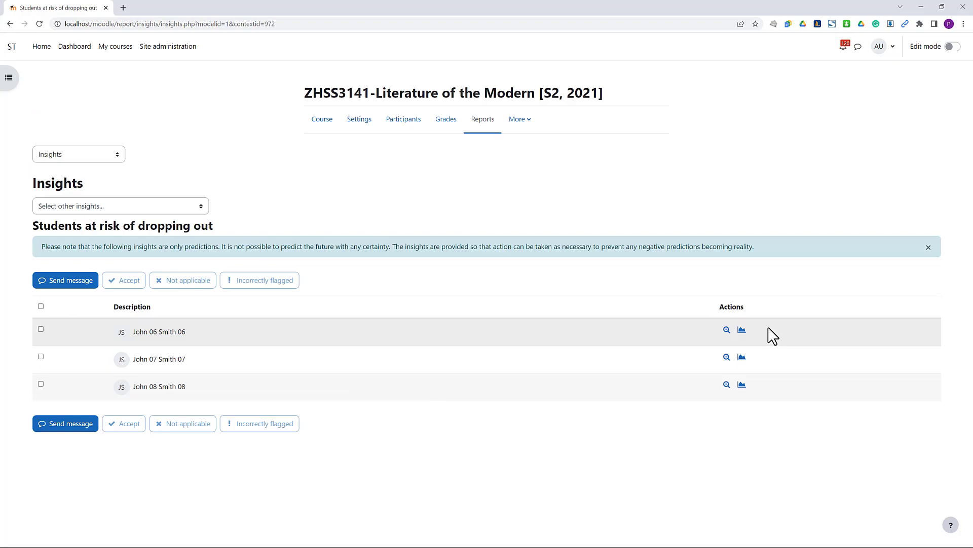
pyautogui.middleClick(727, 330)
pyautogui.click(150, 8)
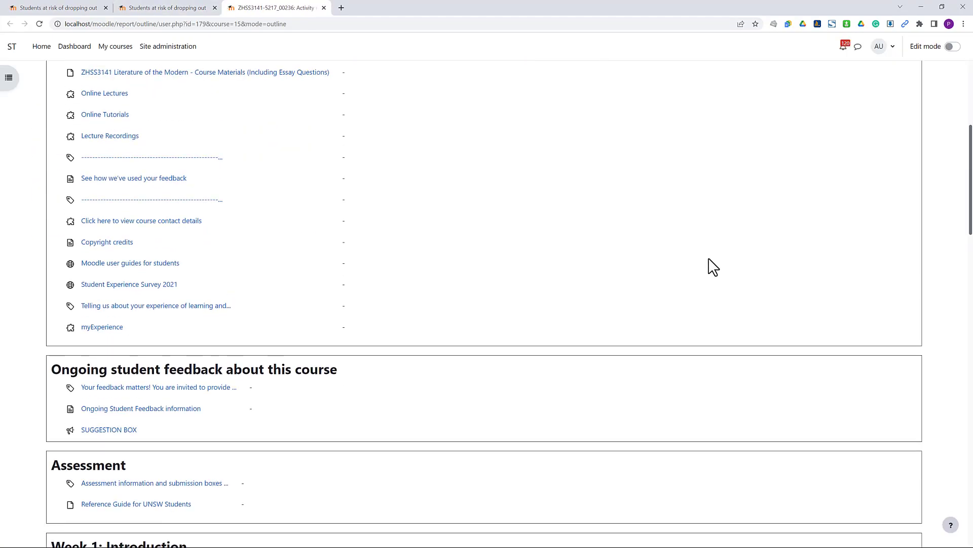
# Select the first two students' predictions in the insights list
pyautogui.click(64, 8)
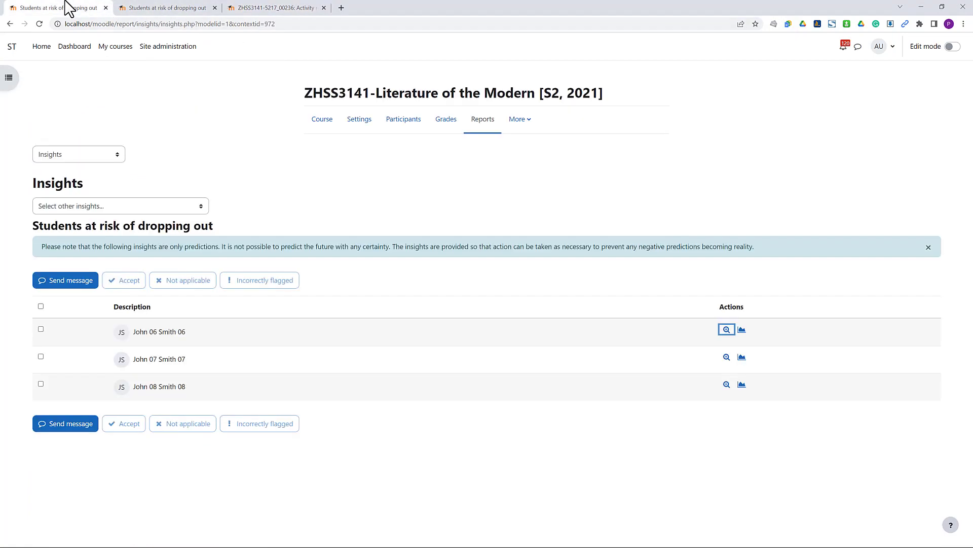
pyautogui.click(41, 328)
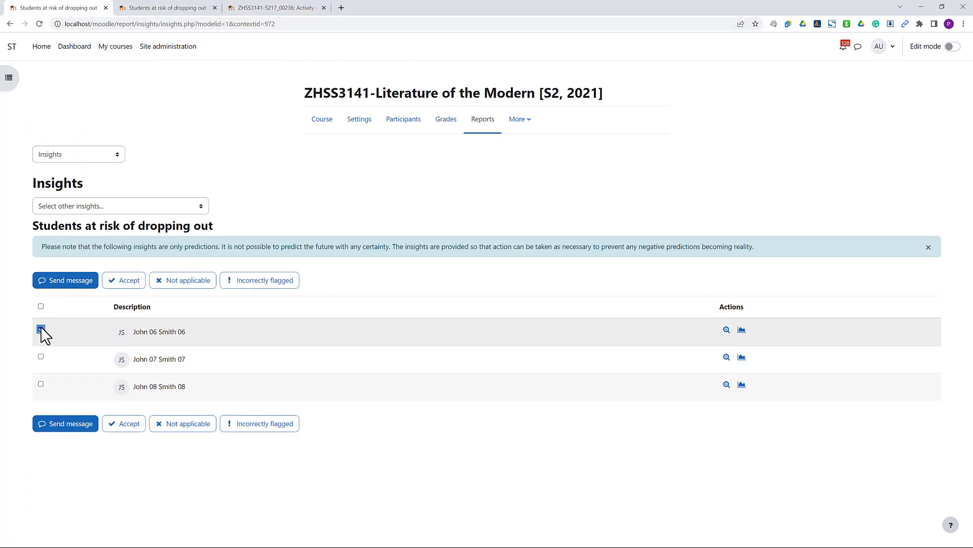
pyautogui.click(41, 356)
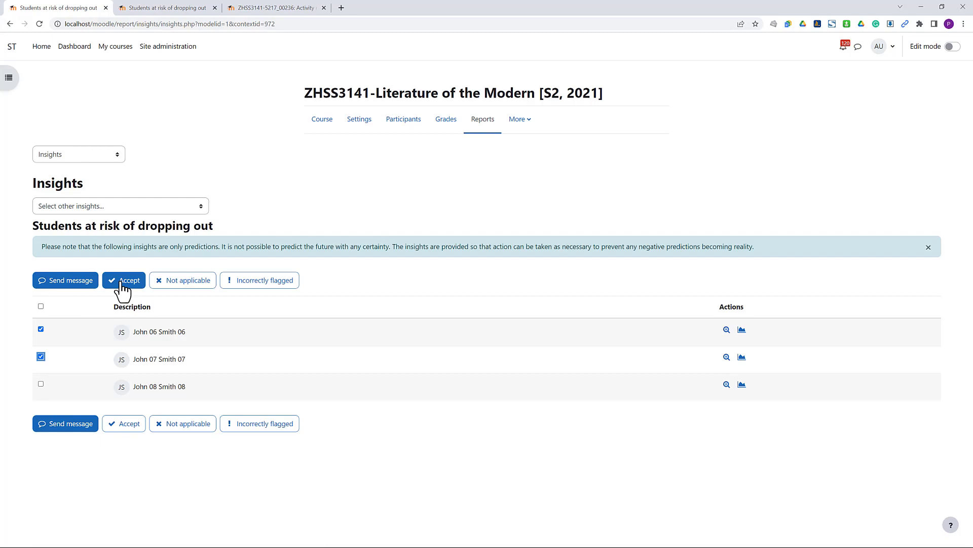